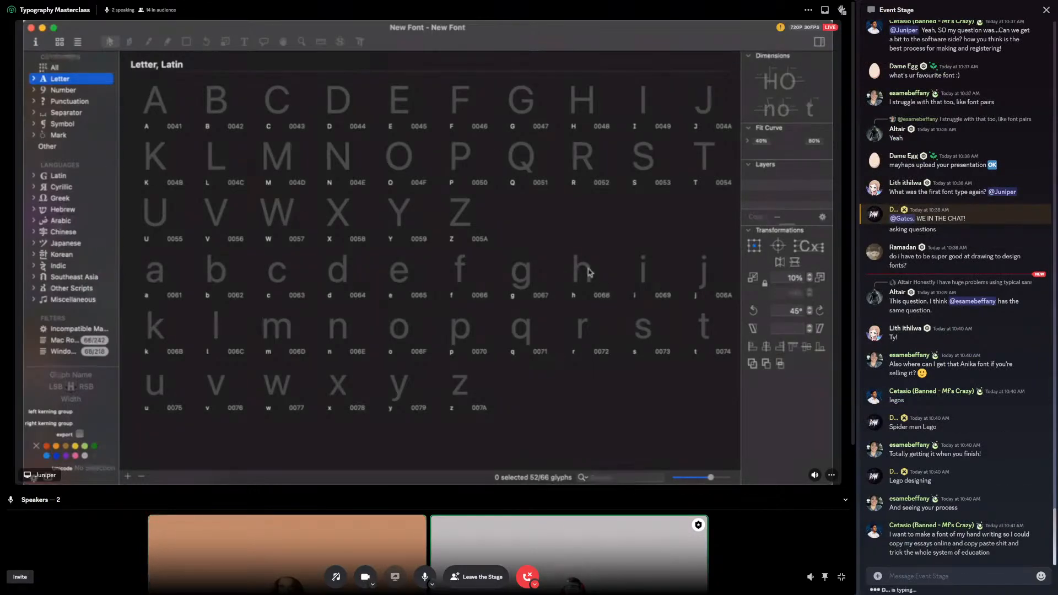
Step: Mute the microphone in the stage call
left_click(425, 577)
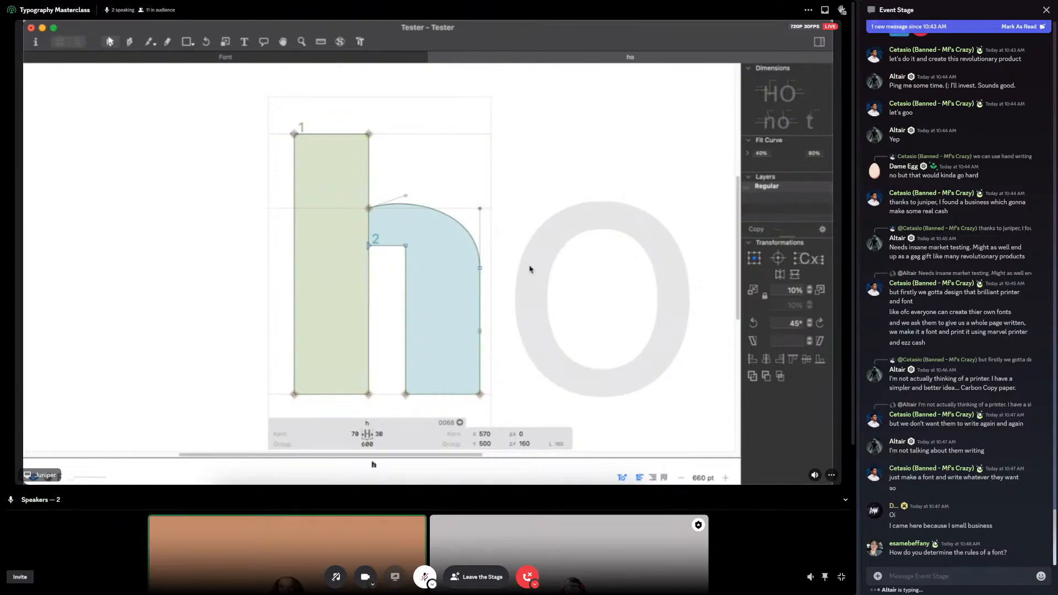
Step: Try reshaping the outer curve of the h's arch by moving its right-hand curve handle, and restore it
left_click(480, 268)
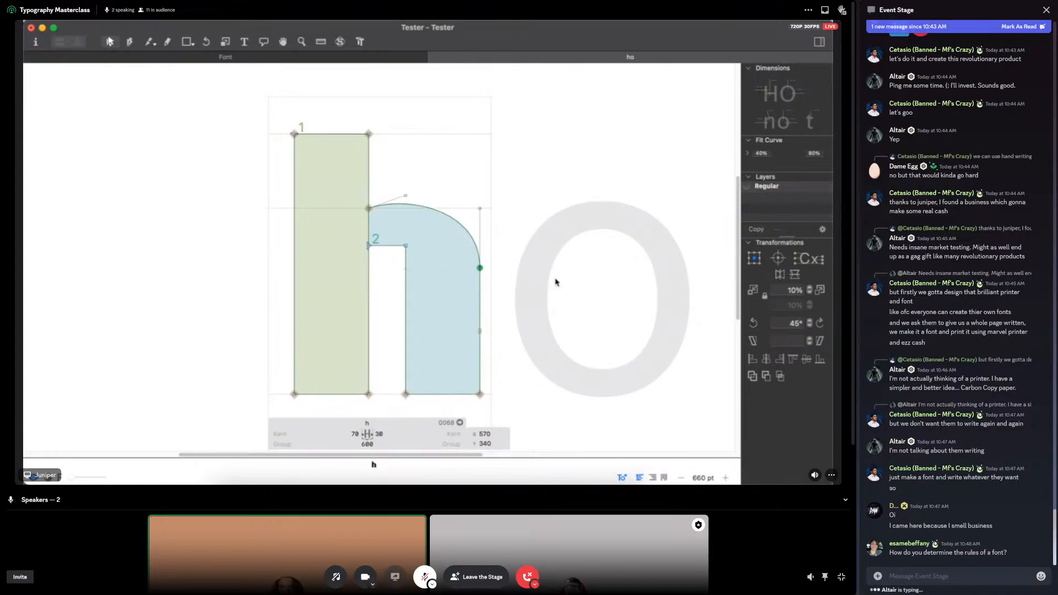
left_click_drag(480, 211, 527, 309)
left_click_drag(439, 276, 480, 208)
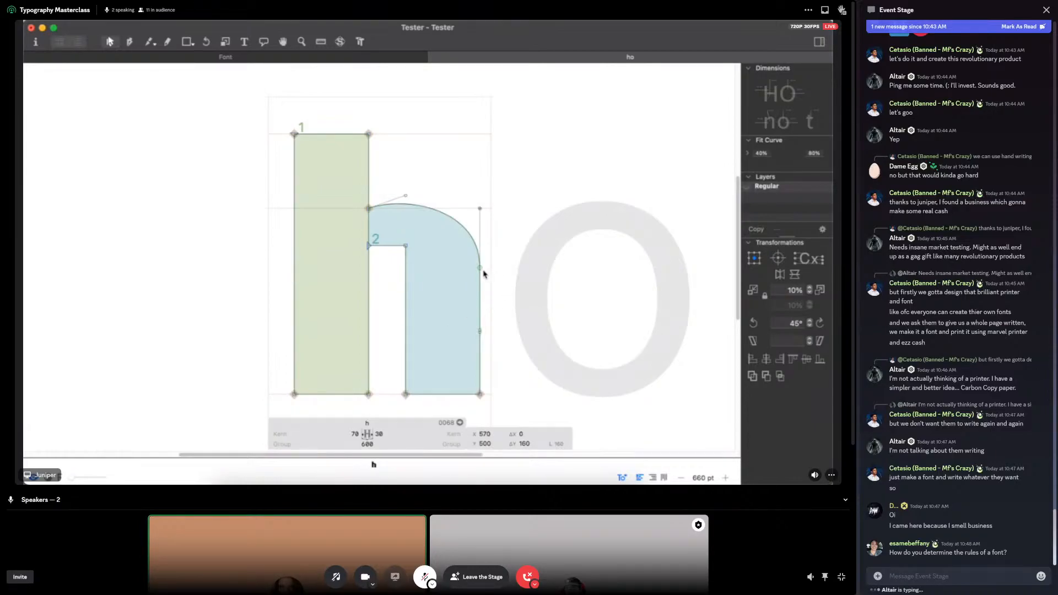
Step: Lower the node where the h's outer arch meets the stem and extend its curve handle outward, up and to the right
left_click(479, 269)
left_click(480, 208)
left_click(369, 209)
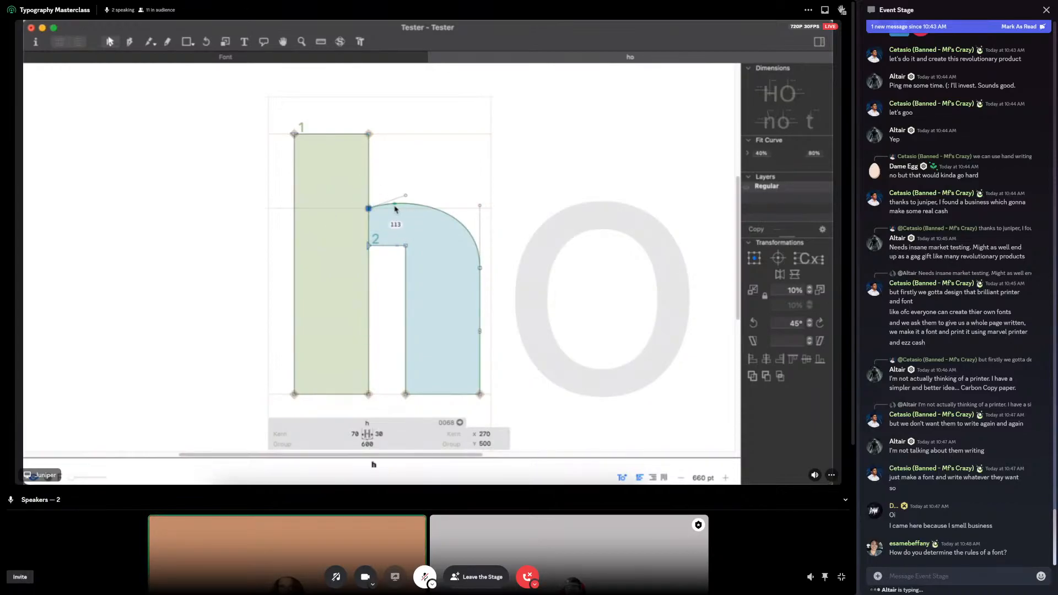
key("shift+Down")
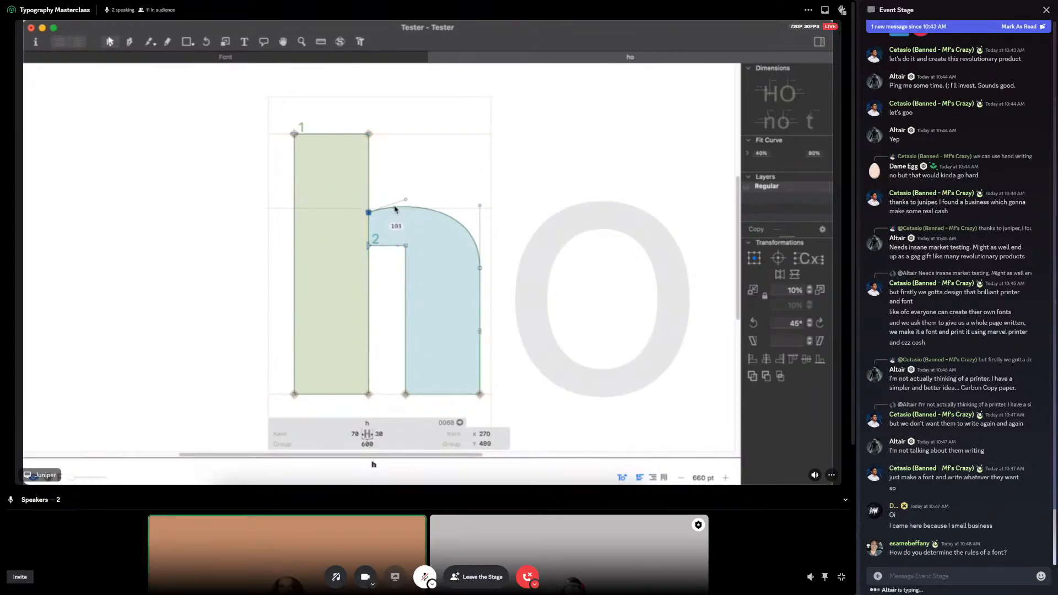
key("Down")
key("Down")
key("Down")
left_click(410, 185)
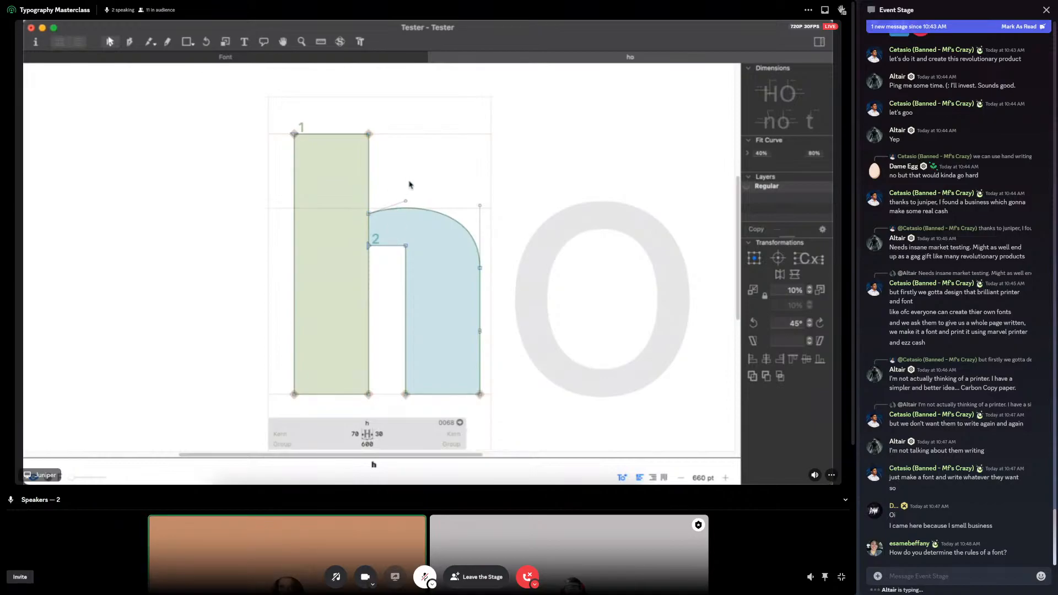
left_click_drag(409, 204, 478, 180)
key("space")
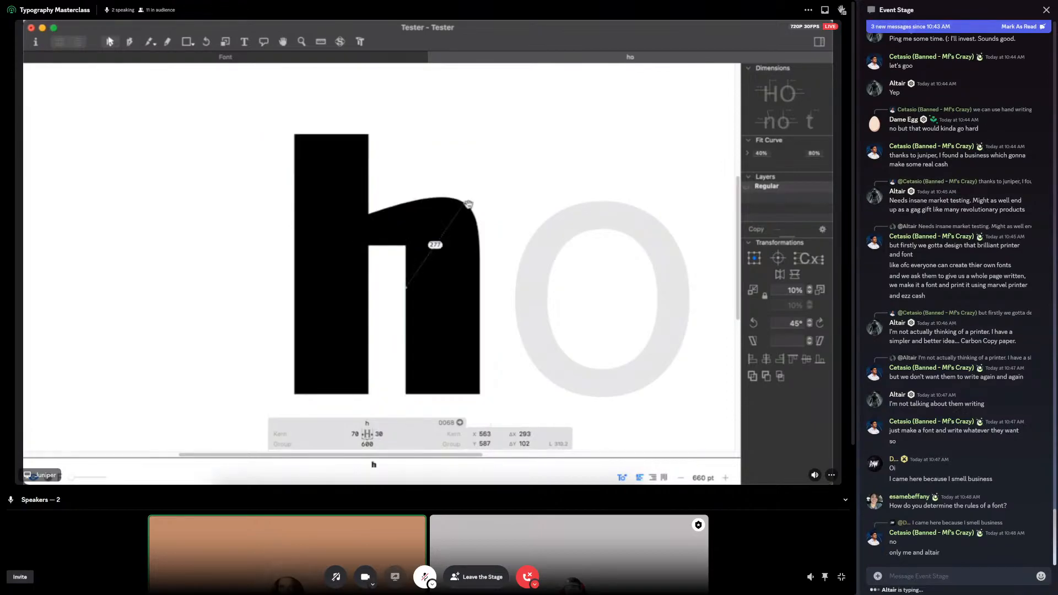
Step: Round the square inner corner of the h's arch into a curve and preview the filled letter
left_click(379, 246)
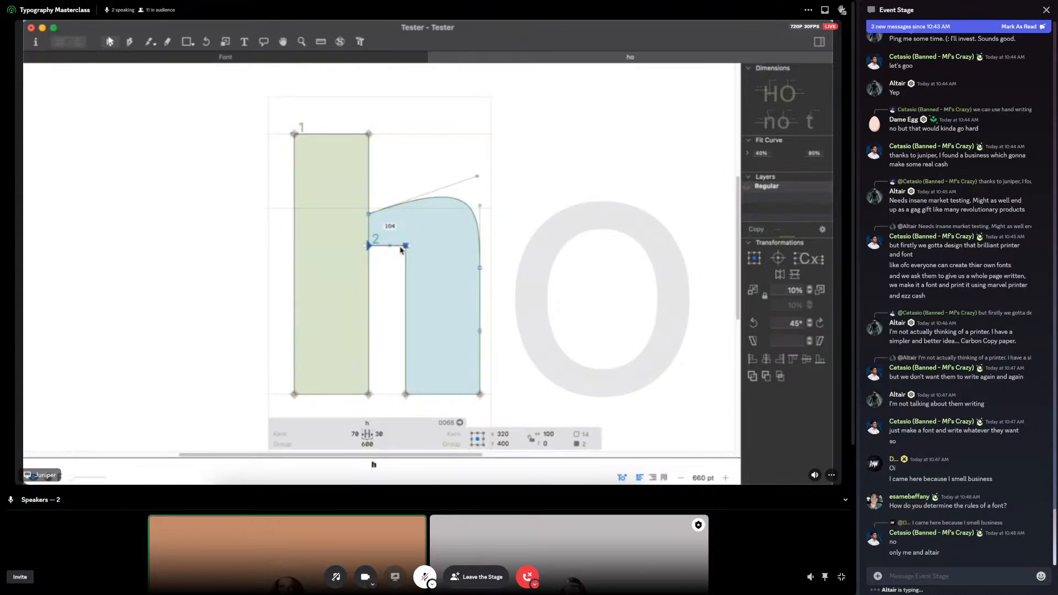
left_click(379, 289)
mouse_move(406, 245)
left_mouse_down()
mouse_move(405, 276)
mouse_move(408, 237)
mouse_move(388, 243)
mouse_move(406, 239)
left_mouse_up()
left_click(392, 263, "alt")
key("space")
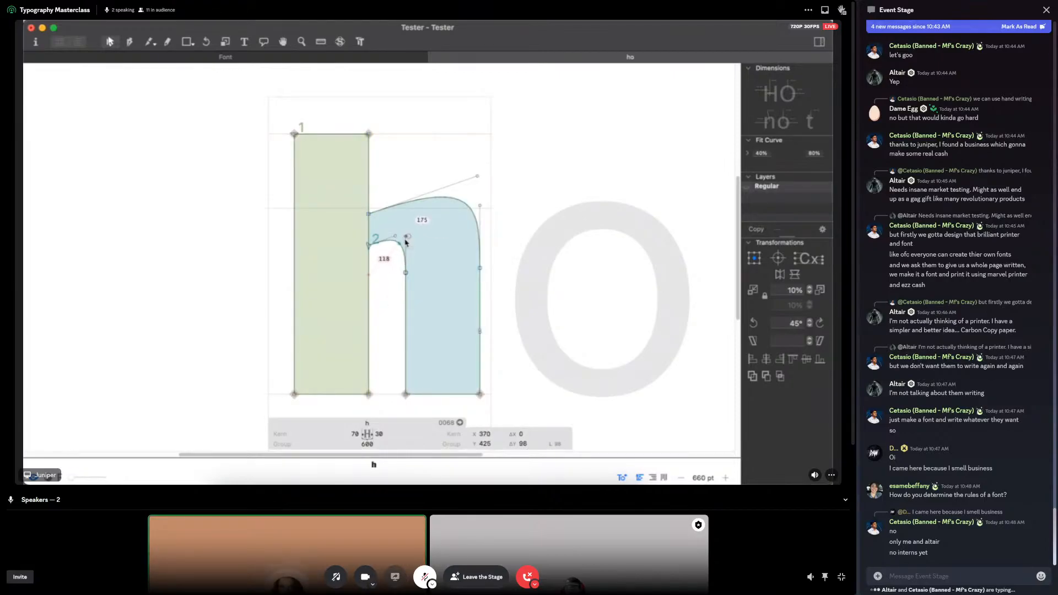
key("space")
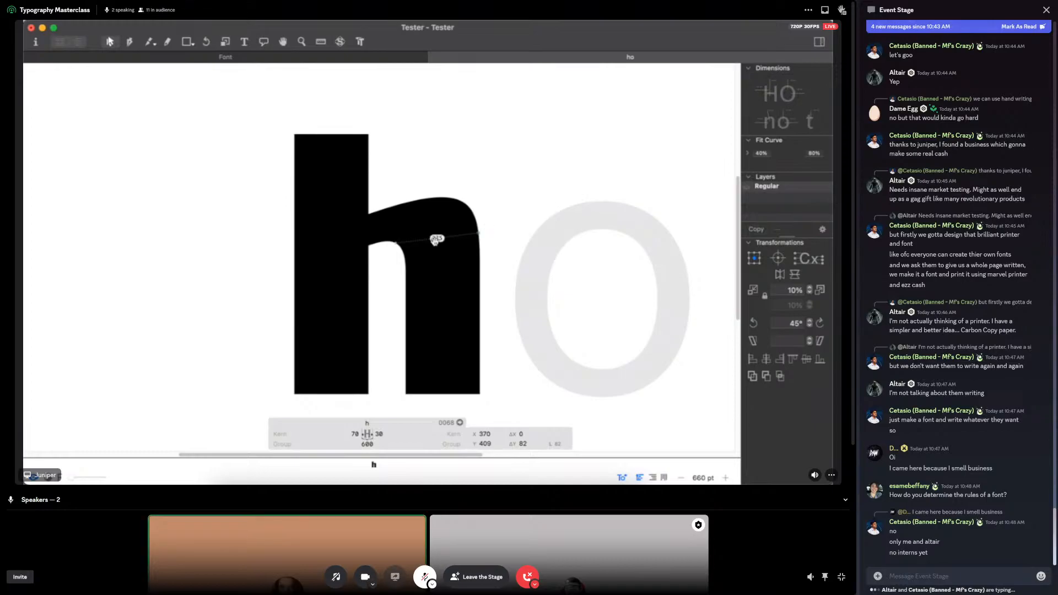
Step: Lower the inner arch's node on the stem and extend the opposite curve handle to about X 370, Y 455
left_click(368, 246)
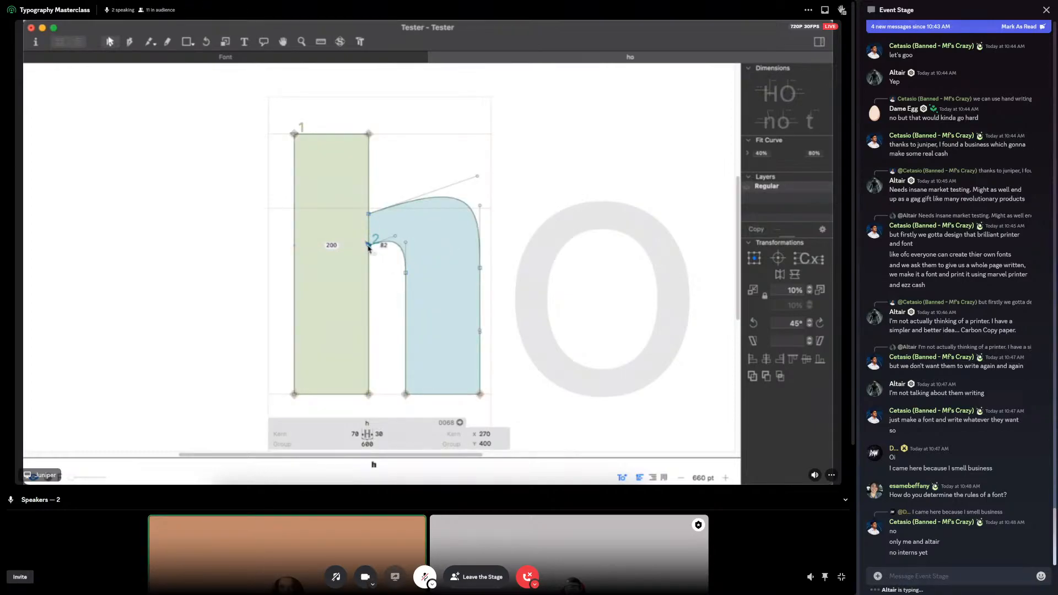
left_click_drag(369, 248, 411, 225)
key("space")
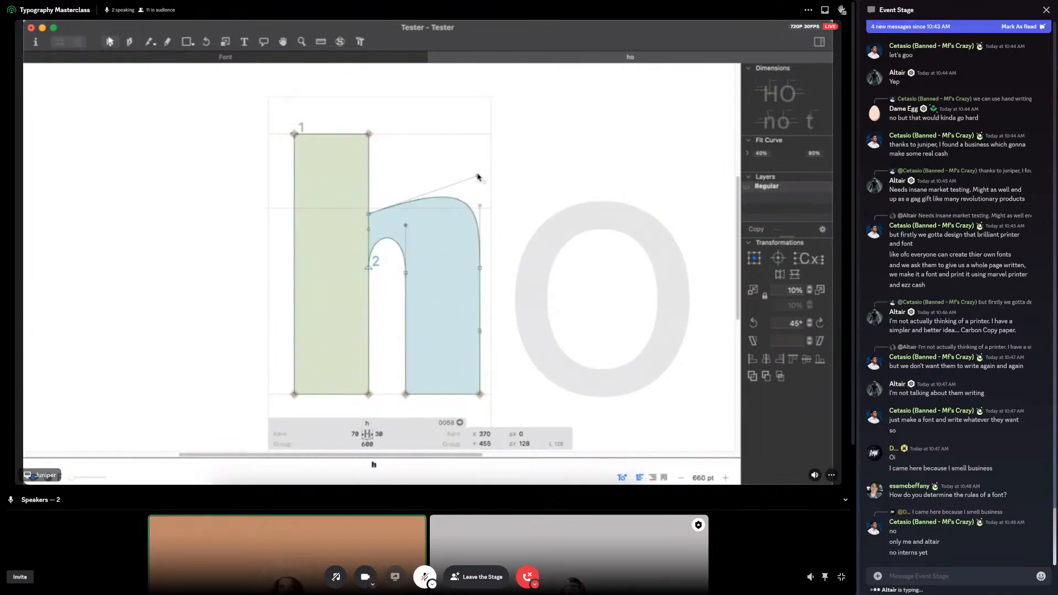
Step: Pull the outer arch's handle at the stem back to about X 415, Y 561 and preview the filled h
left_click_drag(479, 176, 421, 187)
key("space")
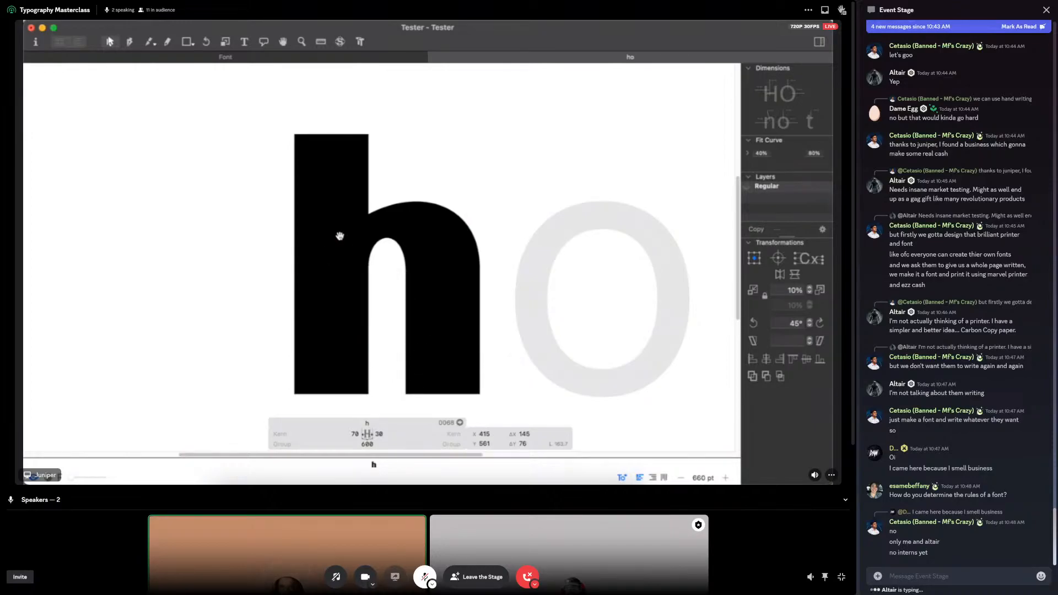
key("space")
Step: Draw a rectangle about 69 by 51 units on the baseline, overlapping the lower left corner of the h's stem
left_click_drag(508, 206, 426, 188)
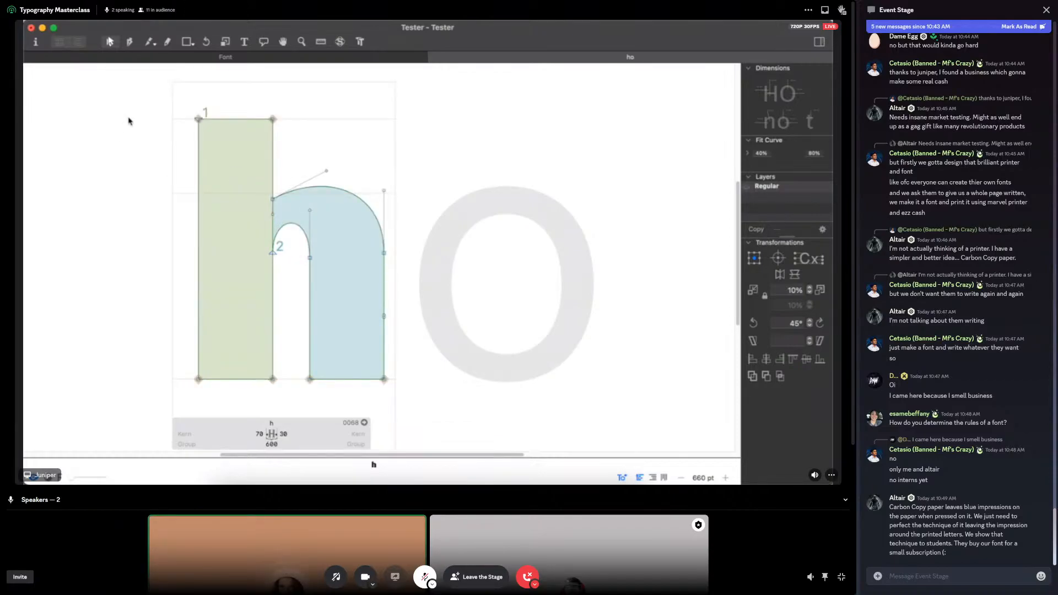
key("space")
left_click_drag(284, 312, 255, 244)
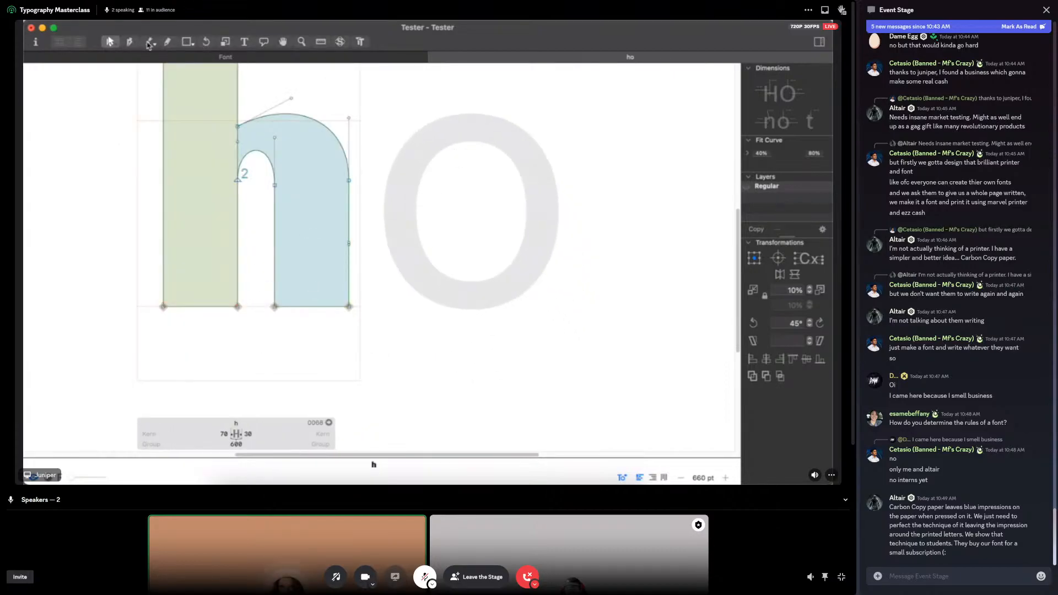
left_click(129, 41)
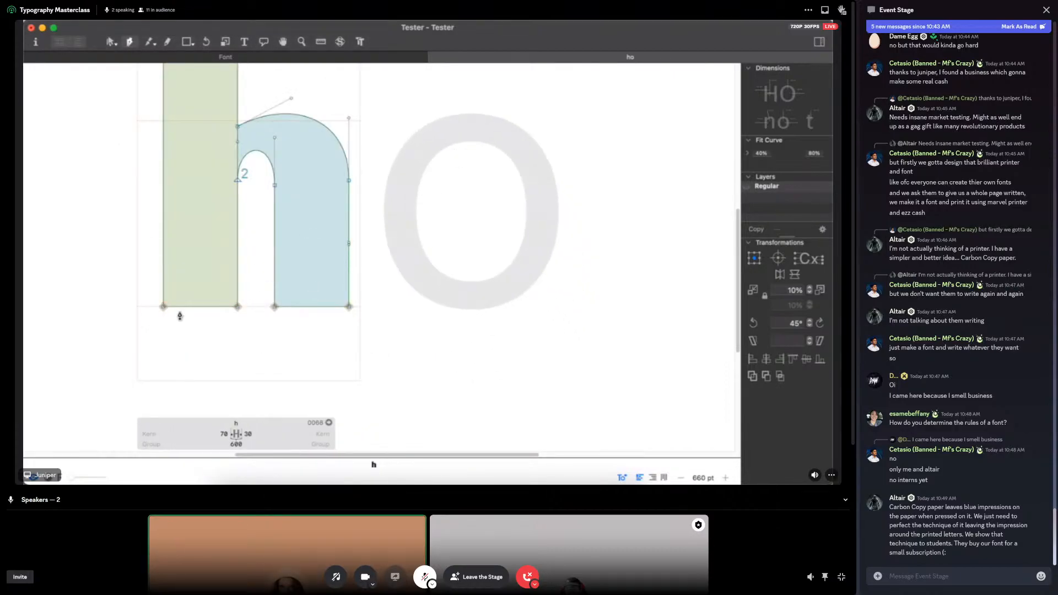
left_click(136, 307)
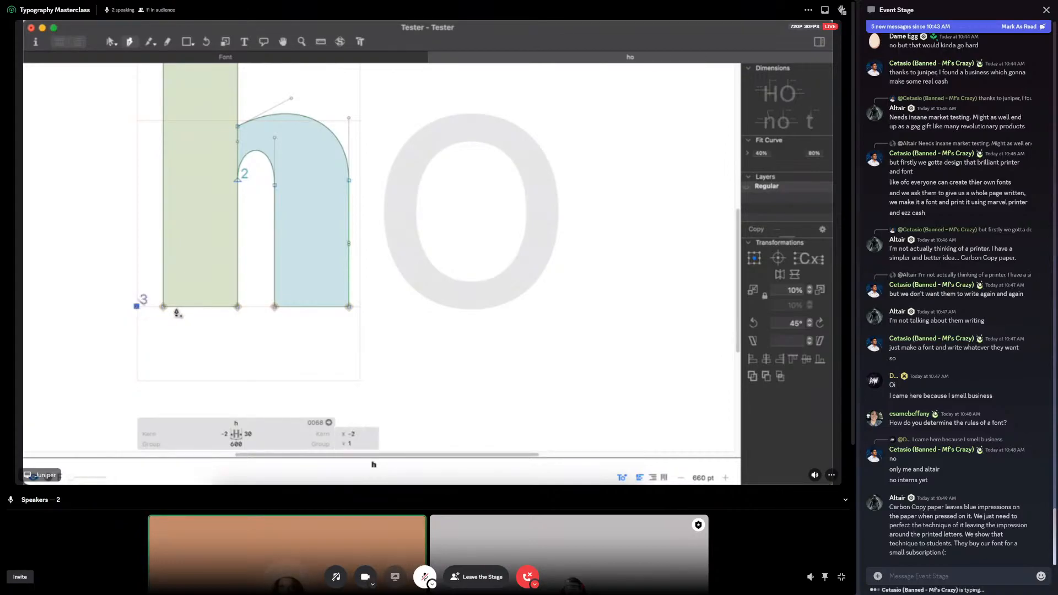
left_click(187, 41)
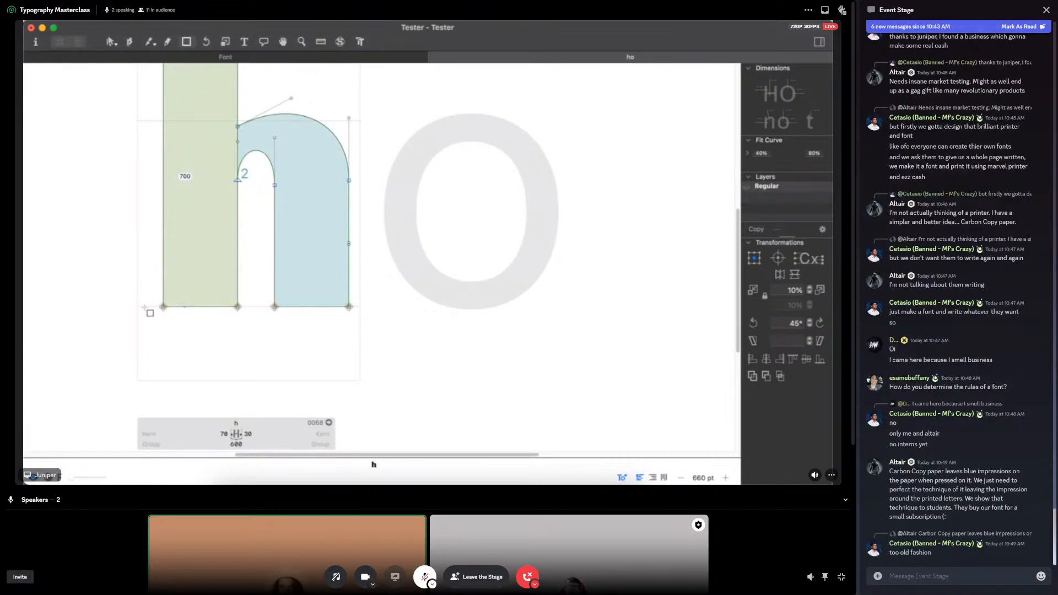
left_click_drag(148, 306, 507, 268)
key("super+plus")
key("super+plus")
key("space")
left_click_drag(338, 304, 404, 290)
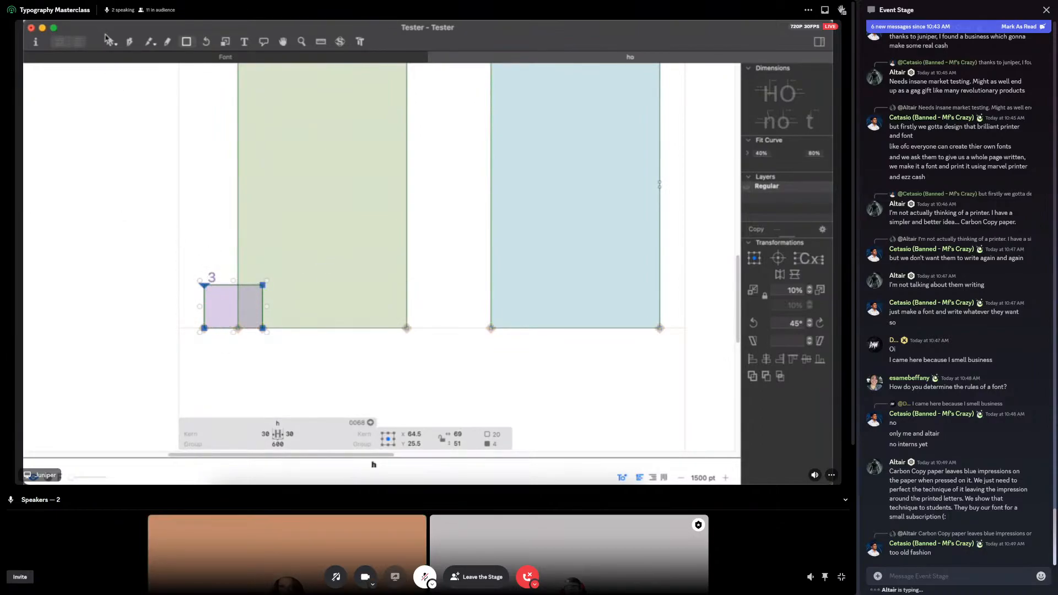
Step: Lower the small rectangle's top edge to Y 40 and delete the rectangle
left_click(108, 40)
left_click(210, 240)
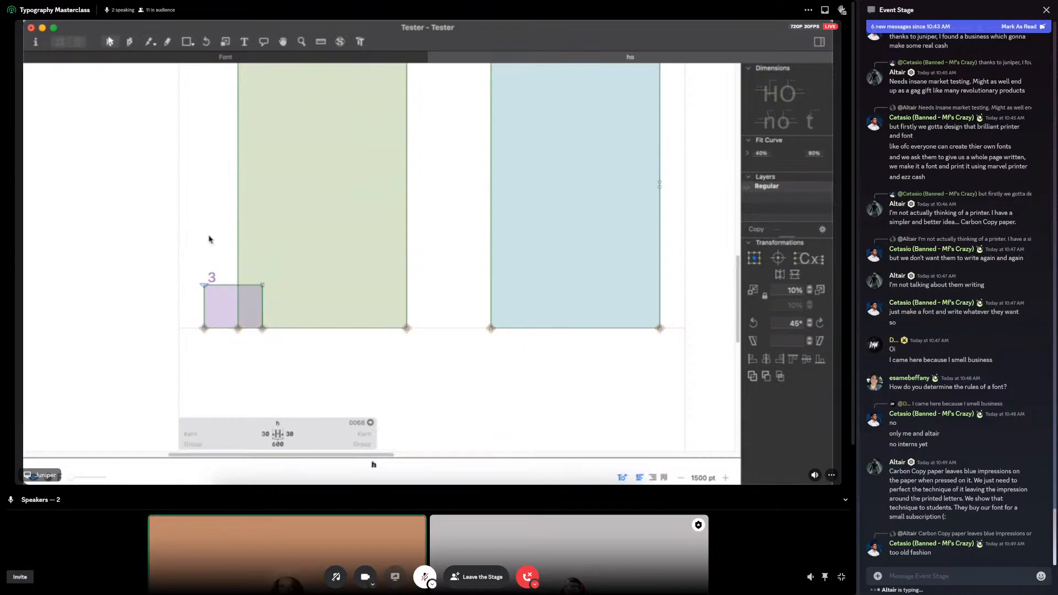
left_click(204, 287)
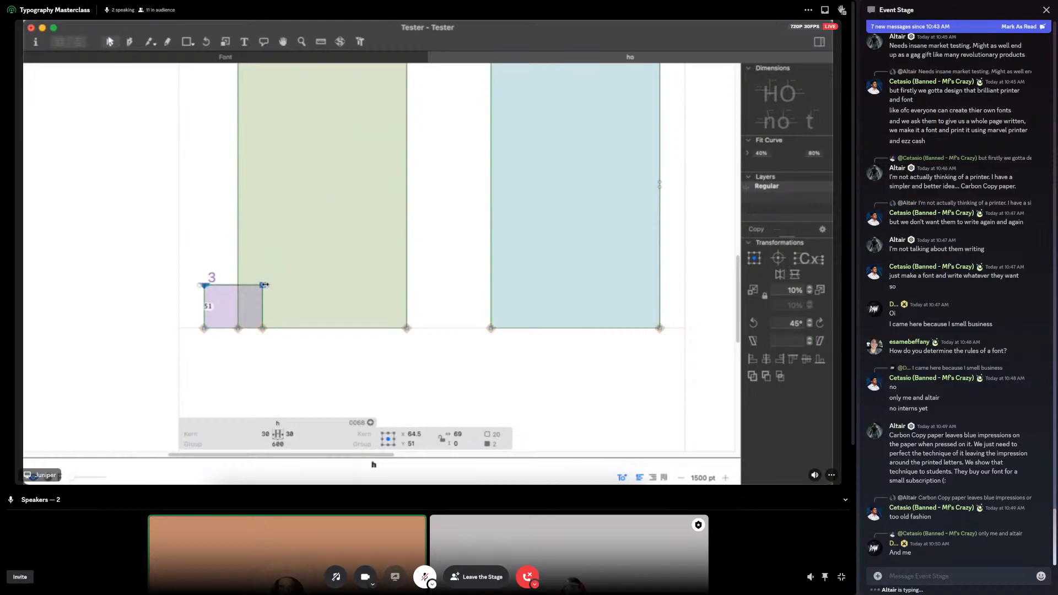
left_click_drag(263, 287, 261, 296)
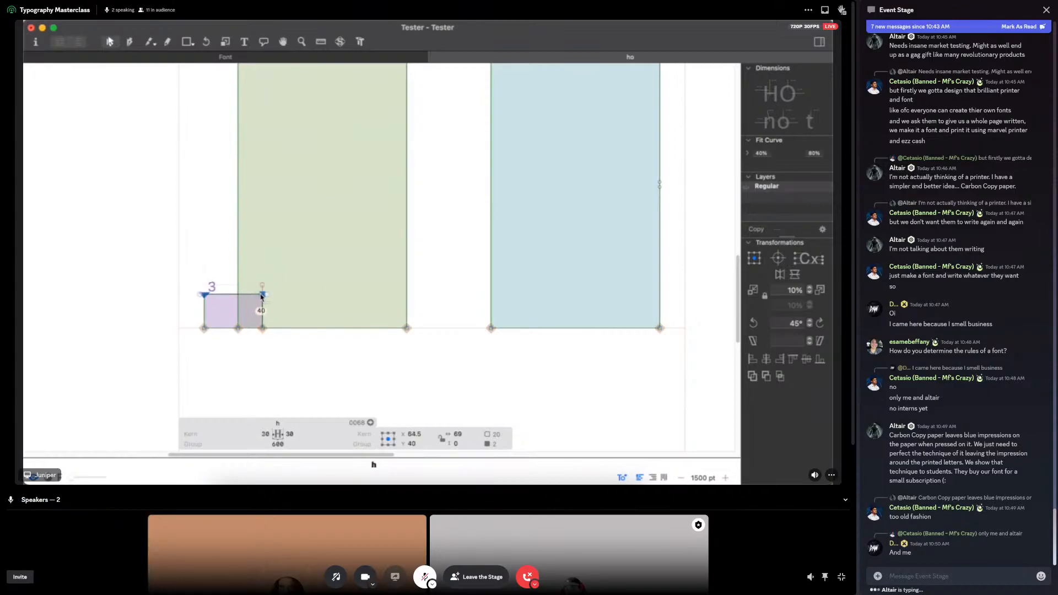
left_click(262, 329)
left_click(231, 303)
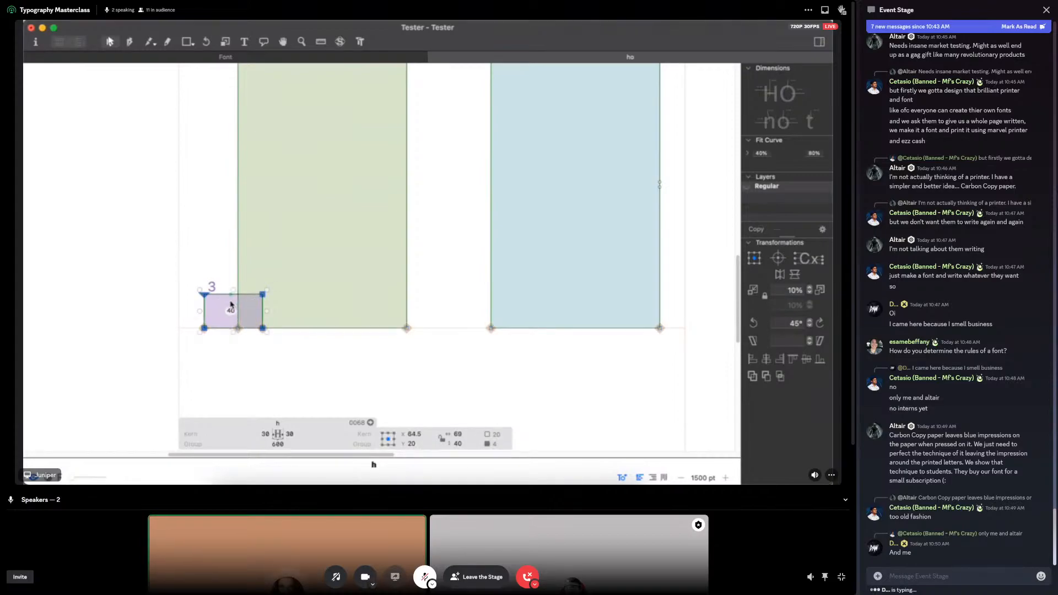
key("Delete")
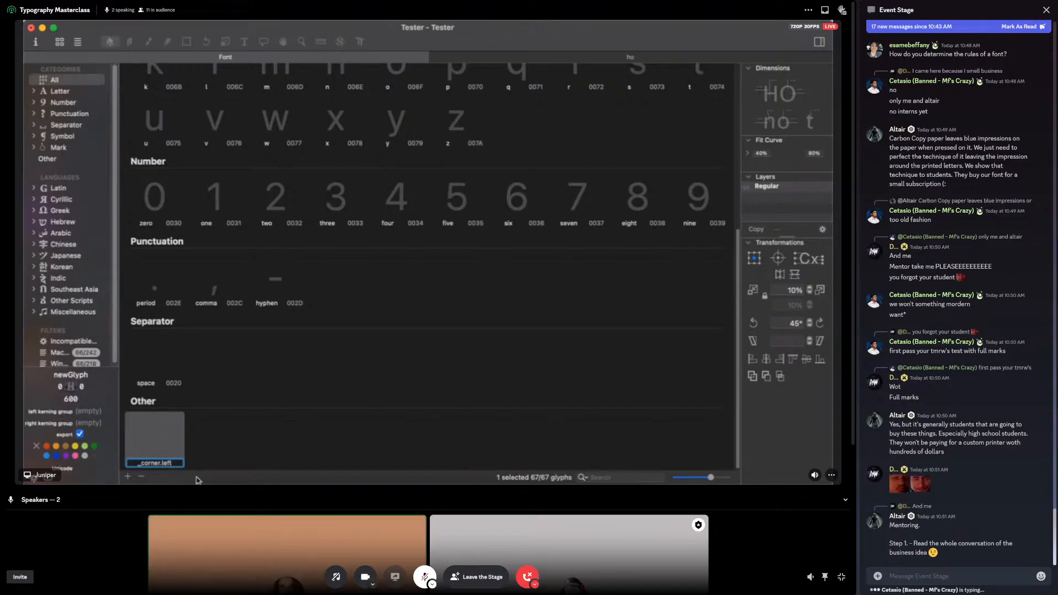
Step: Name the new glyph _corner.left and check its glyph properties
key("Return")
right_click(171, 455)
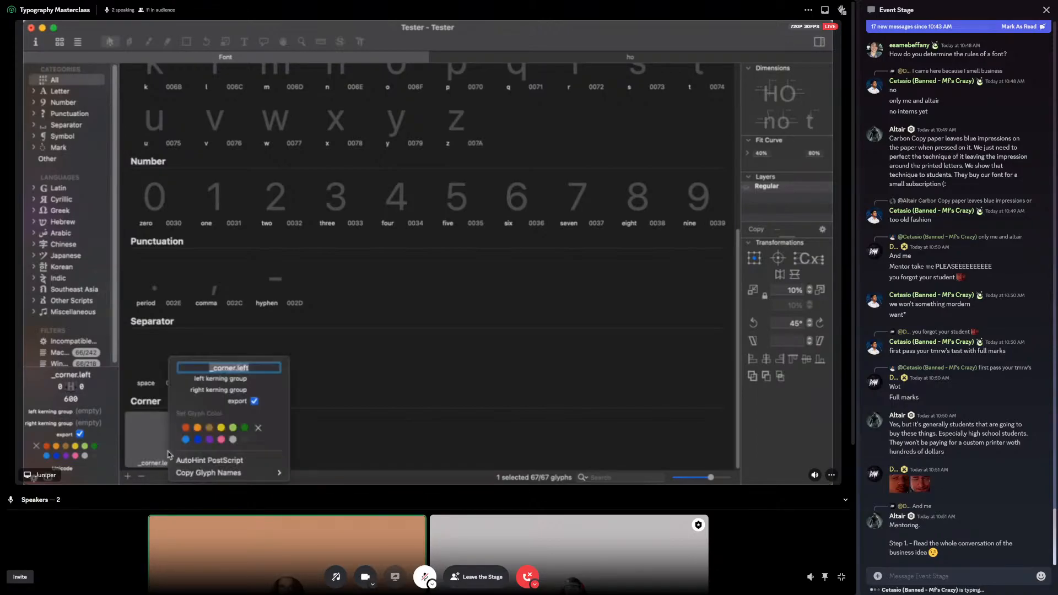
left_click(158, 433)
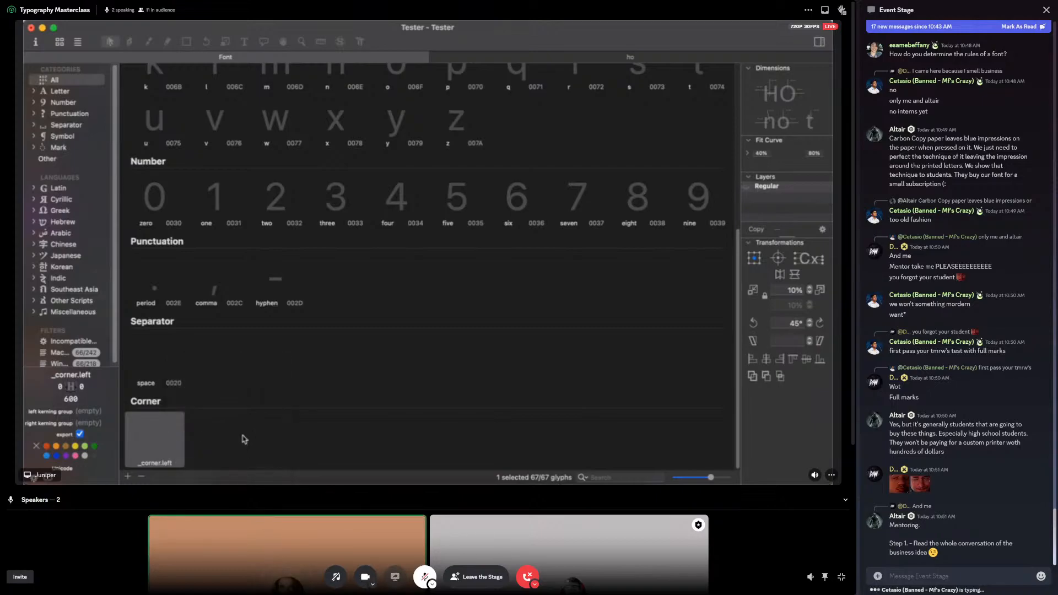
right_click(170, 445)
left_click(154, 450)
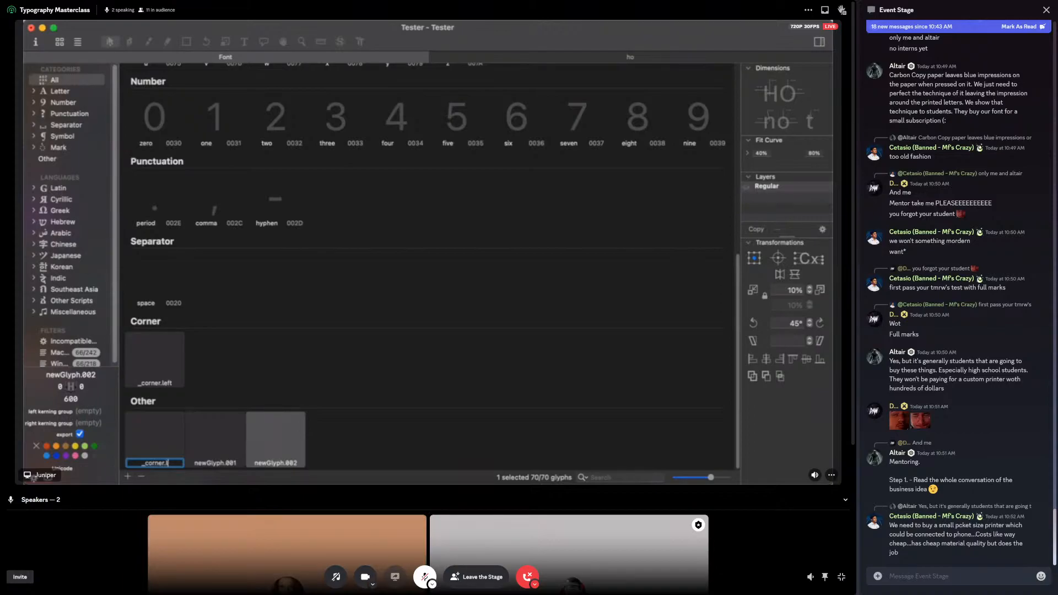
key("alt+Tab")
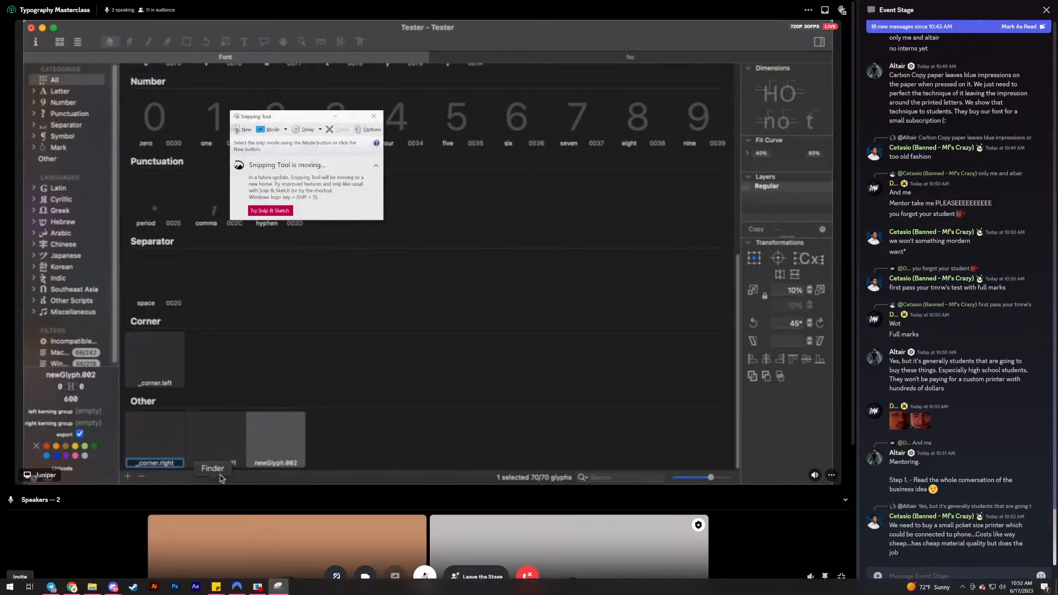
key("alt+Tab")
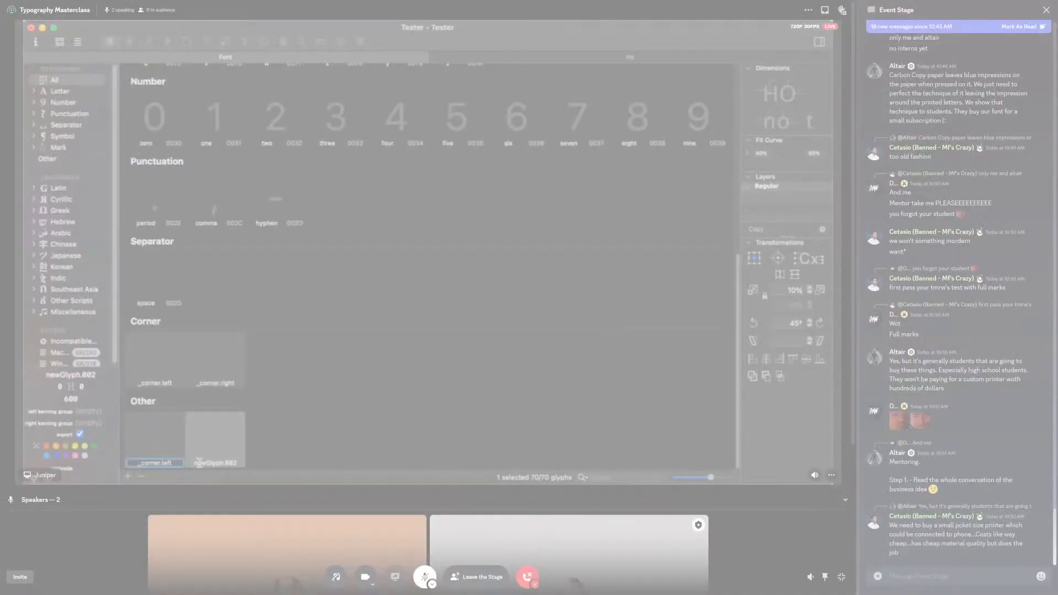
key("Escape")
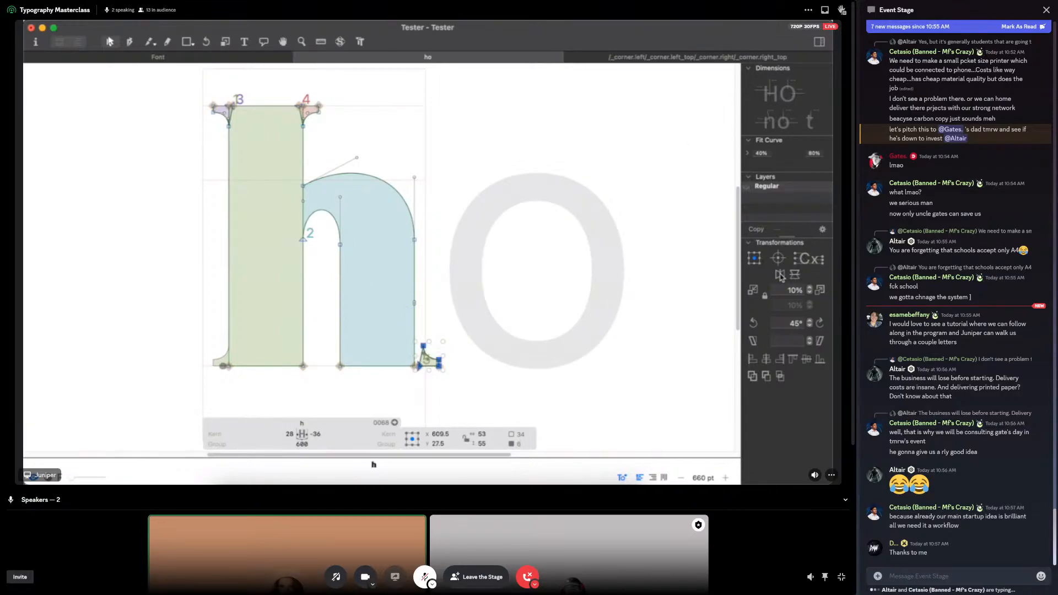
Step: Unmute the microphone in the stage call
left_click(425, 577)
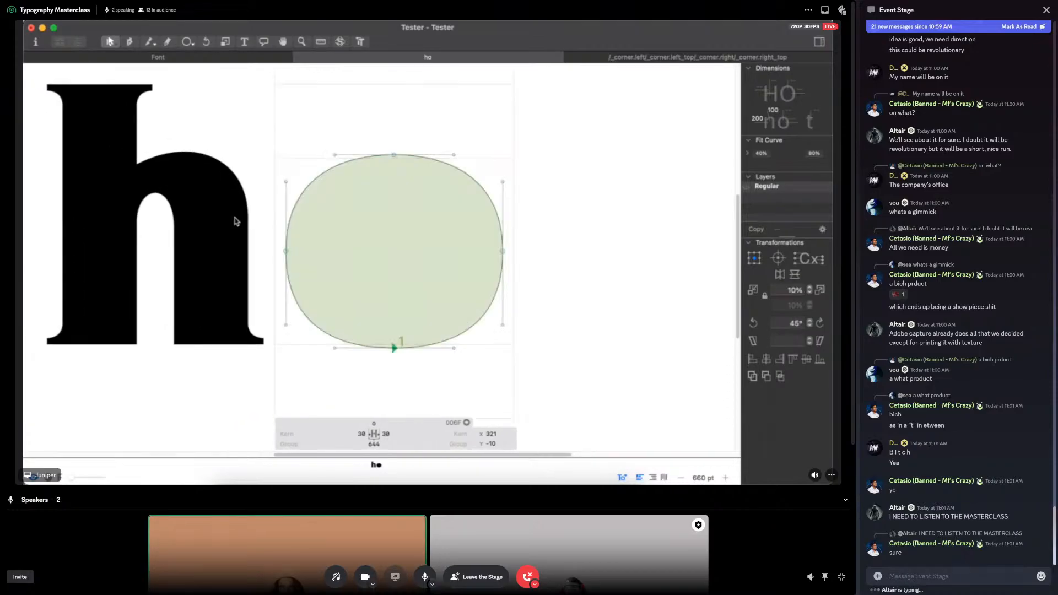
Step: Select the left extreme node of the o's outer oval together with its handles
left_click_drag(224, 126, 330, 367)
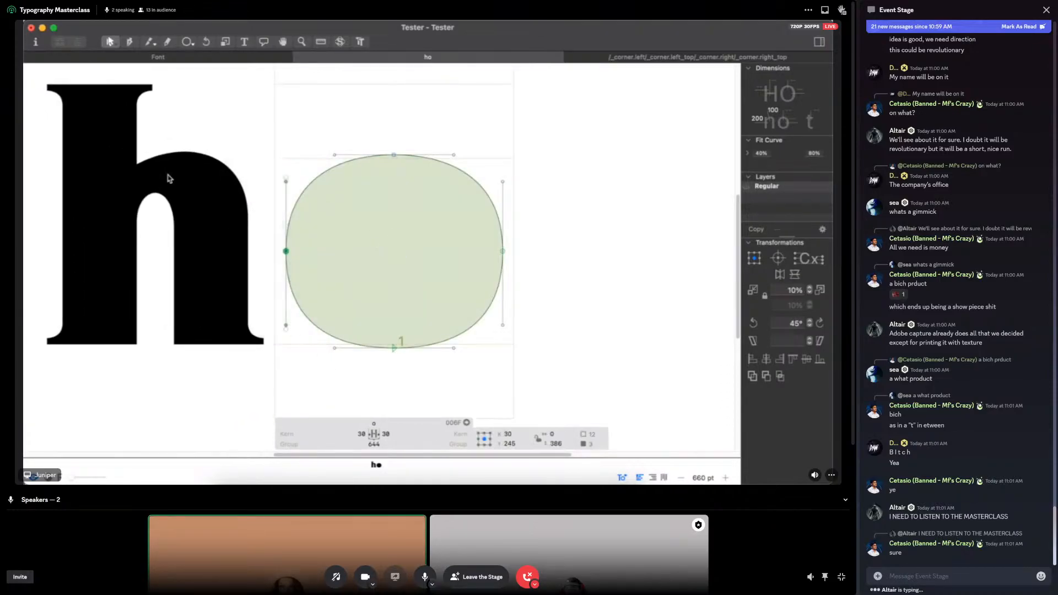
double_click(249, 337)
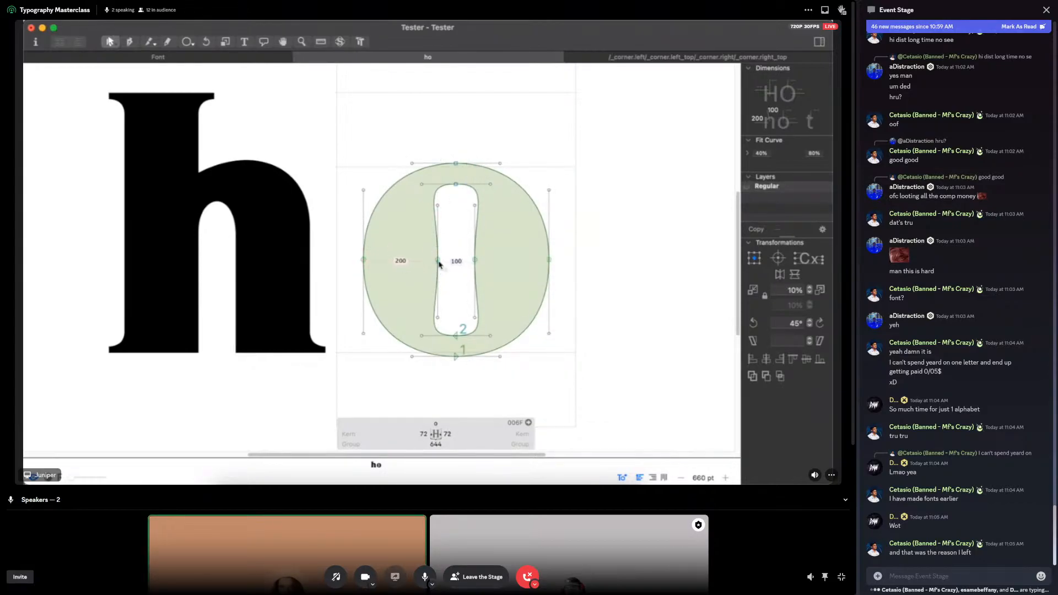
Step: Preview the h and o side by side as filled letters
key("space")
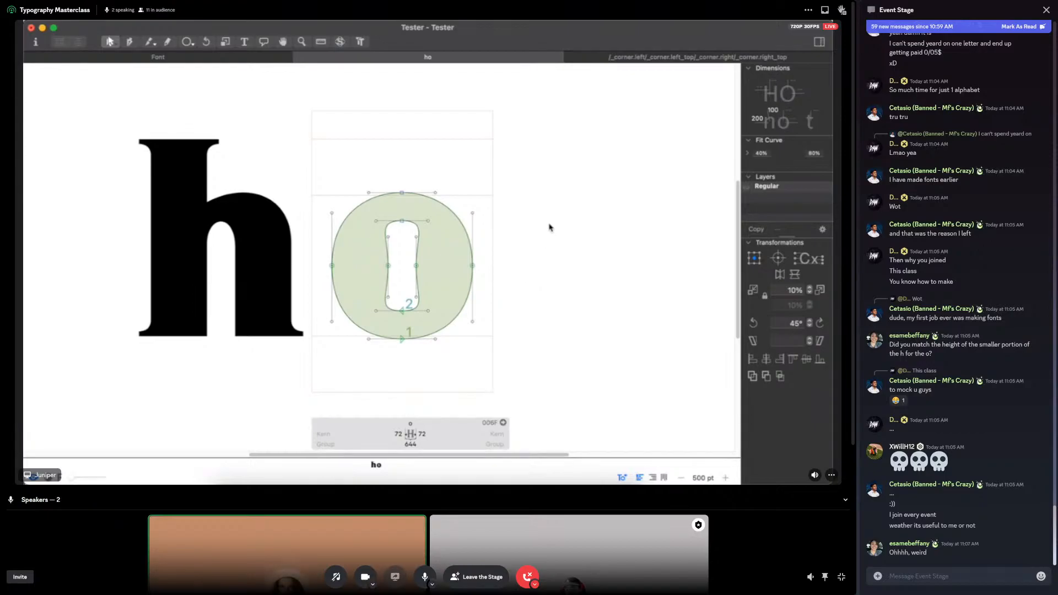
key("b")
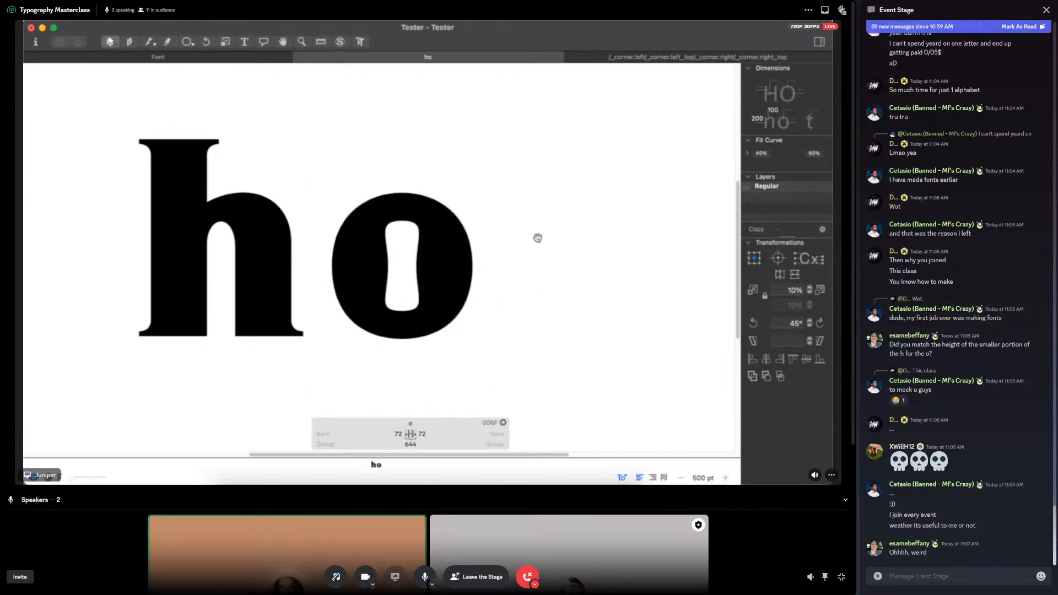
key("space")
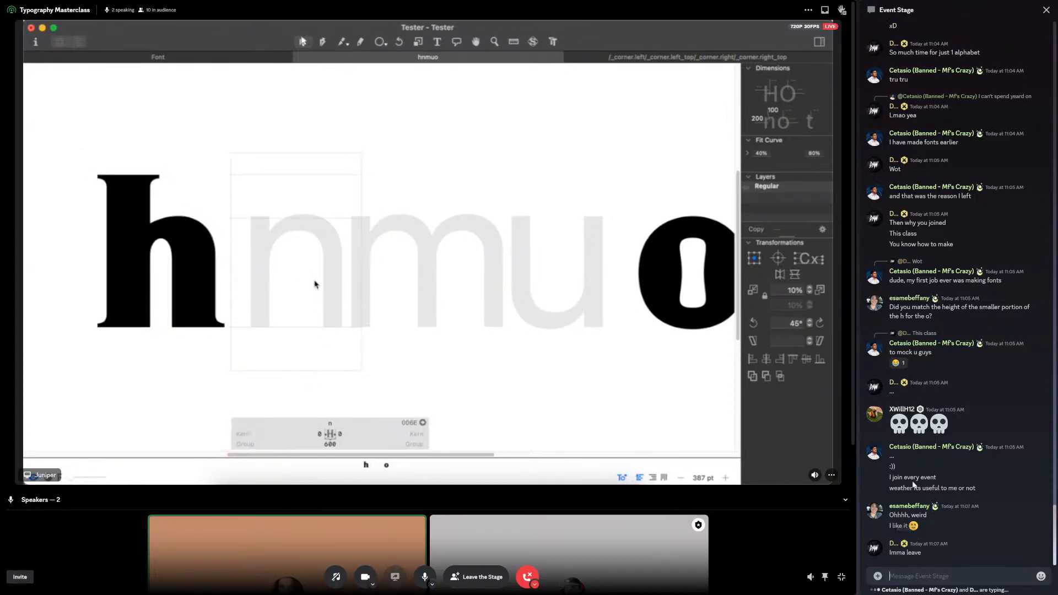
Step: Send the messages "seeya bro" and "LMAO" in the Event Stage chat
left_click(932, 562)
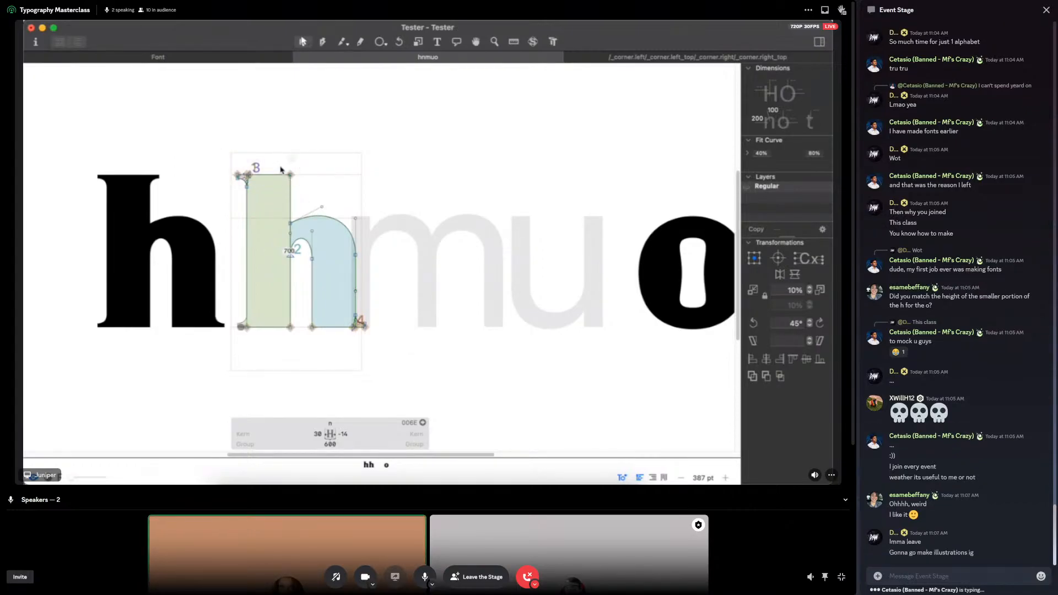
type("seeya bro")
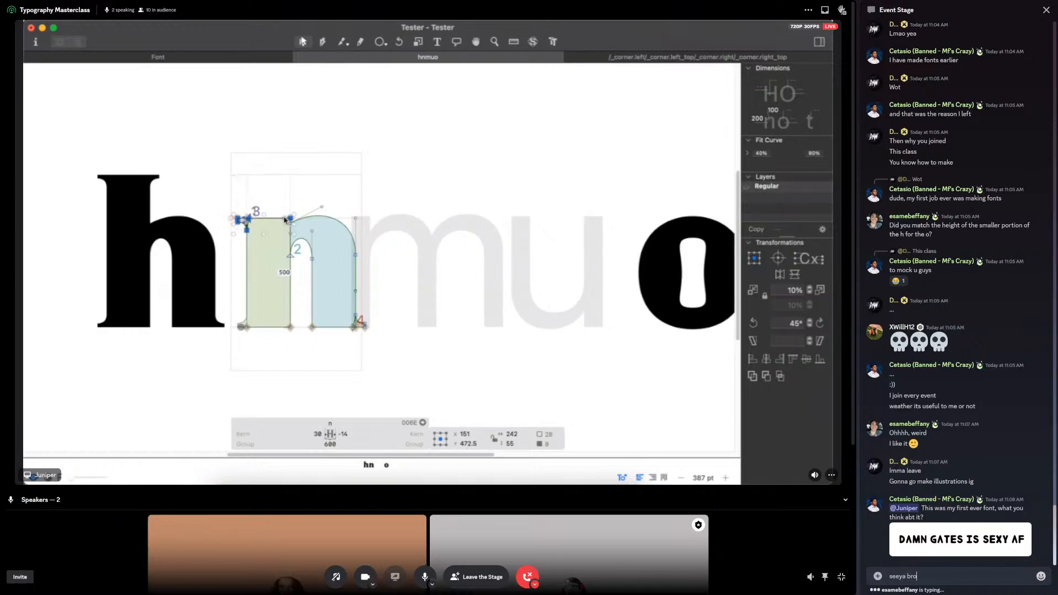
key("Return")
type("LMAO")
key("Return")
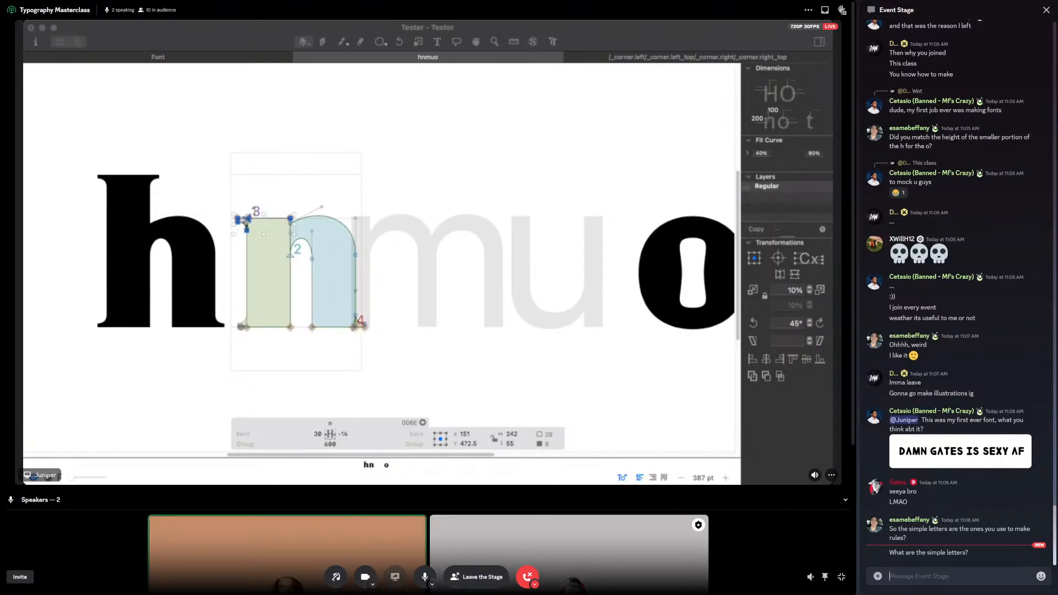
Step: Deselect the nodes of the n and preview it beside the h as filled letters
left_click(382, 271)
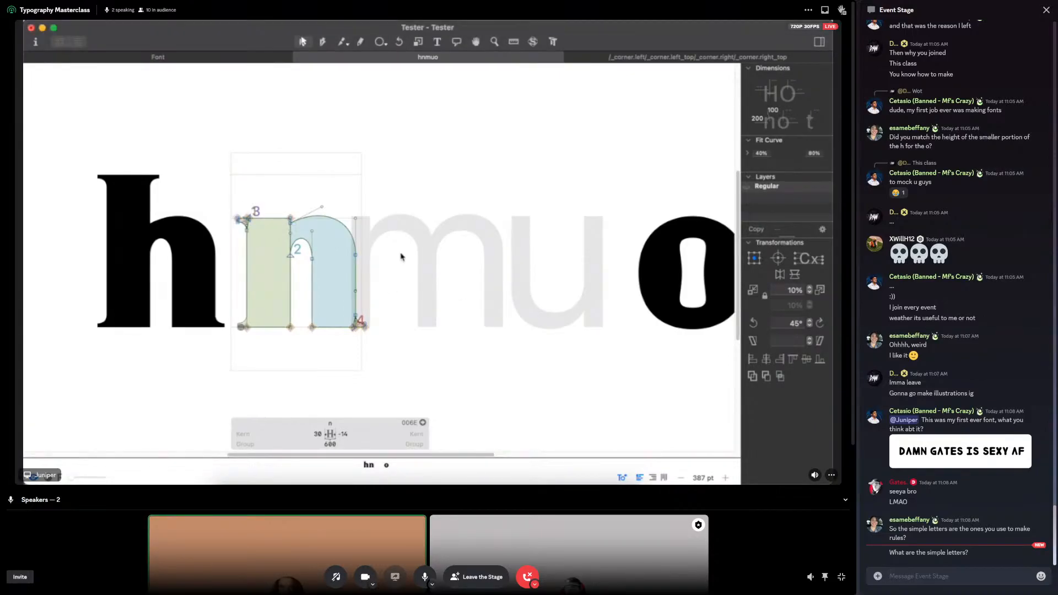
key("space")
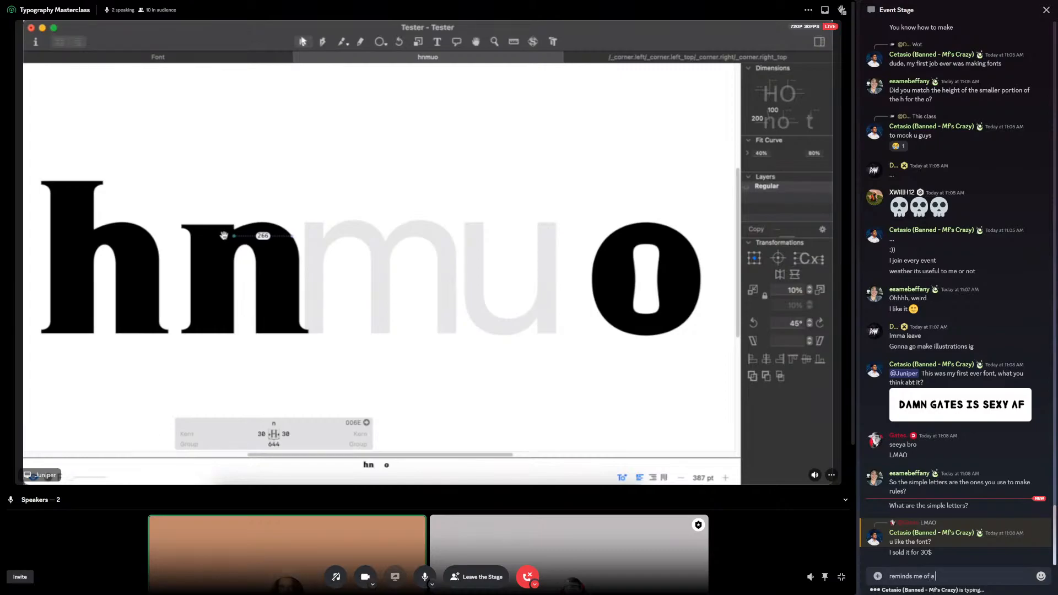
Step: Send the chat messages "reminds me of a jagged Comic Sans" and "like its yelling at me"
type("gag")
type("ged Comic")
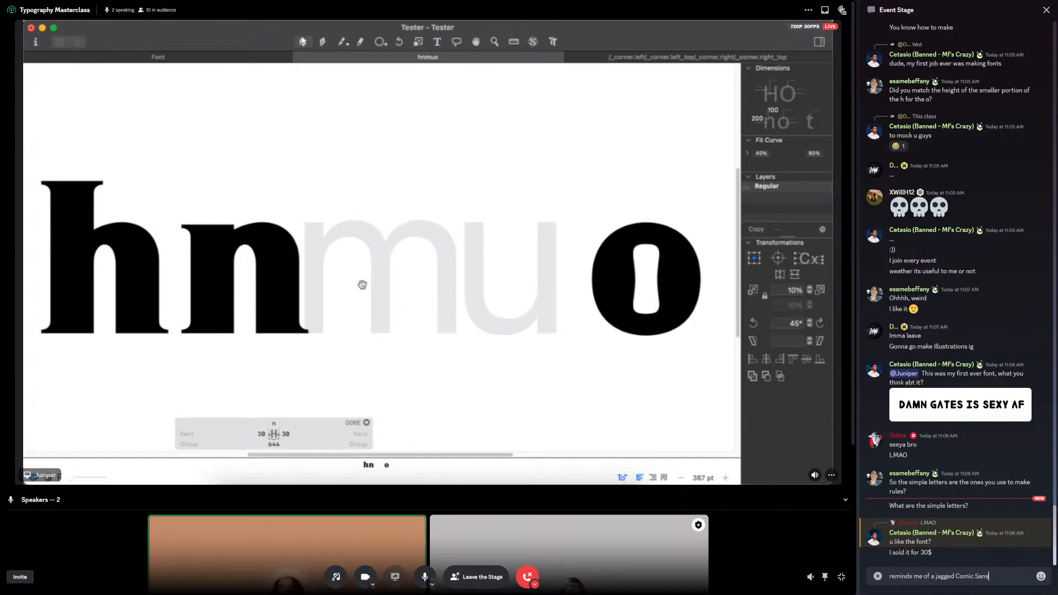
type(" Sans")
key("Return")
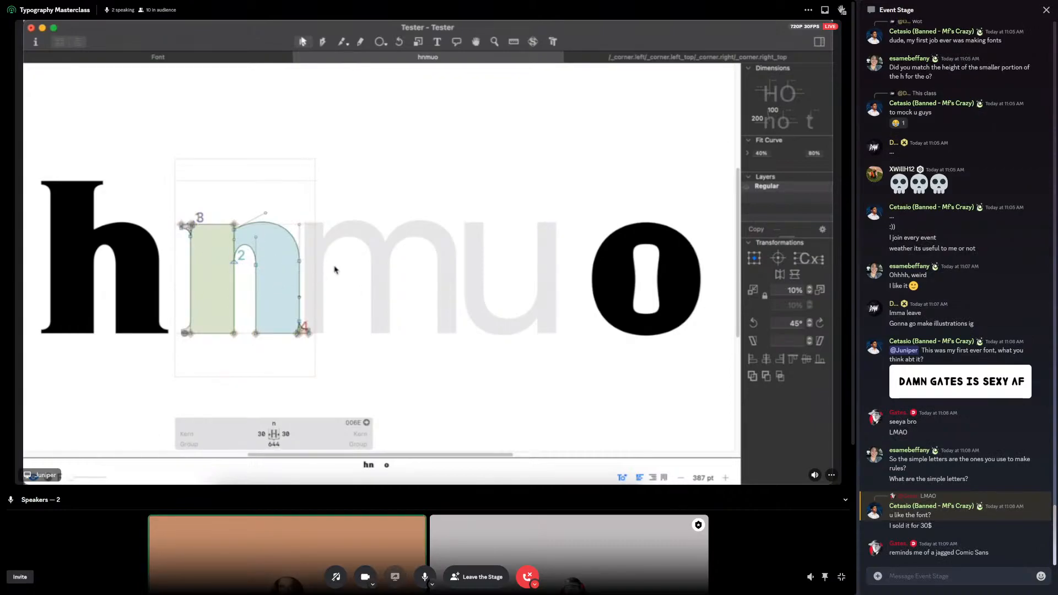
type("like its yell")
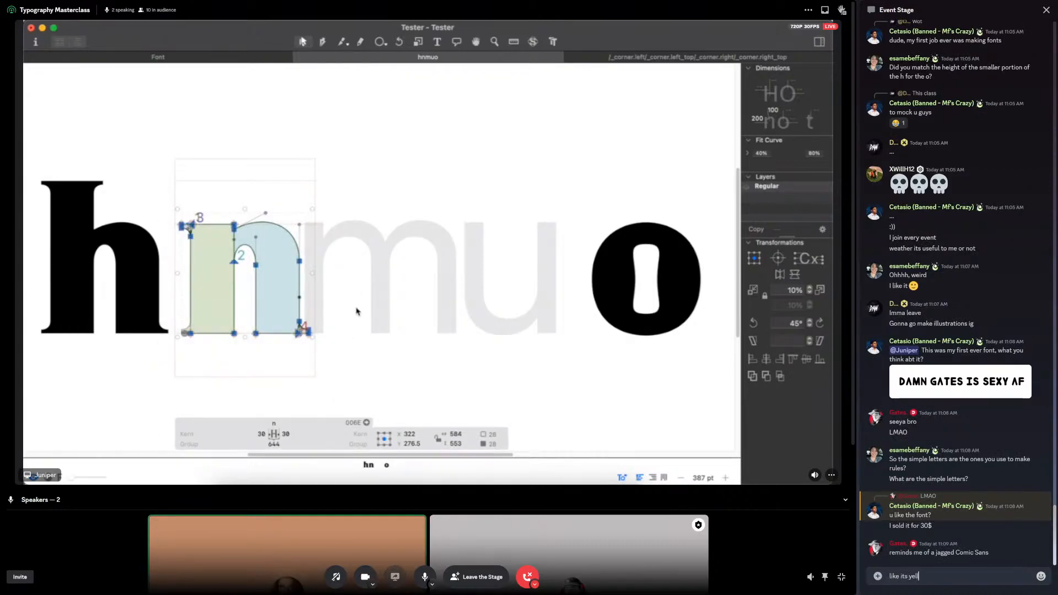
type("ing at me")
key("Return")
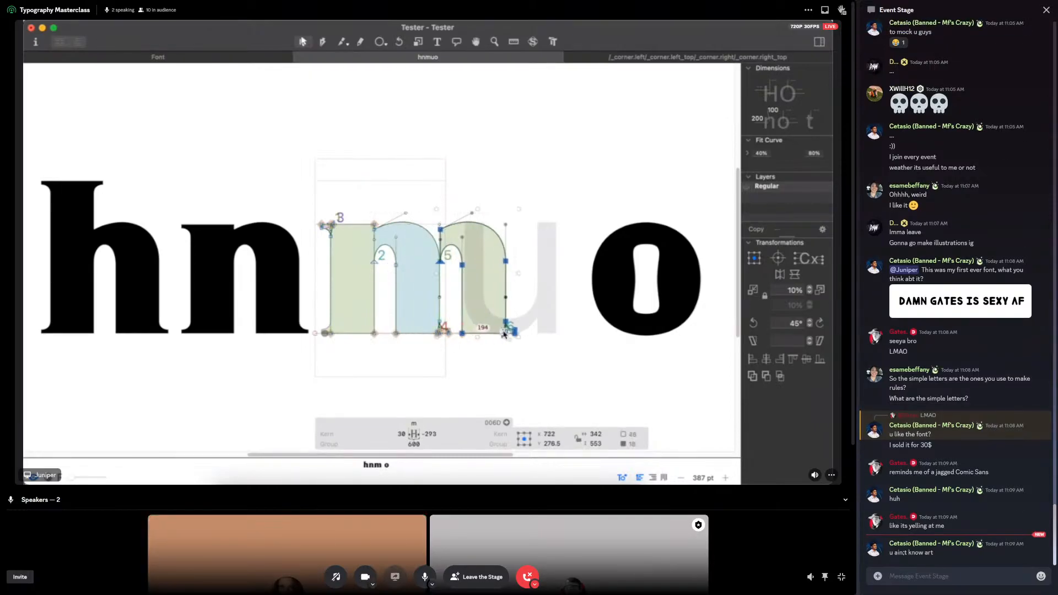
Step: Pick the sparkling star emoji and send it as a message in the Event Stage chat
left_click(1038, 576)
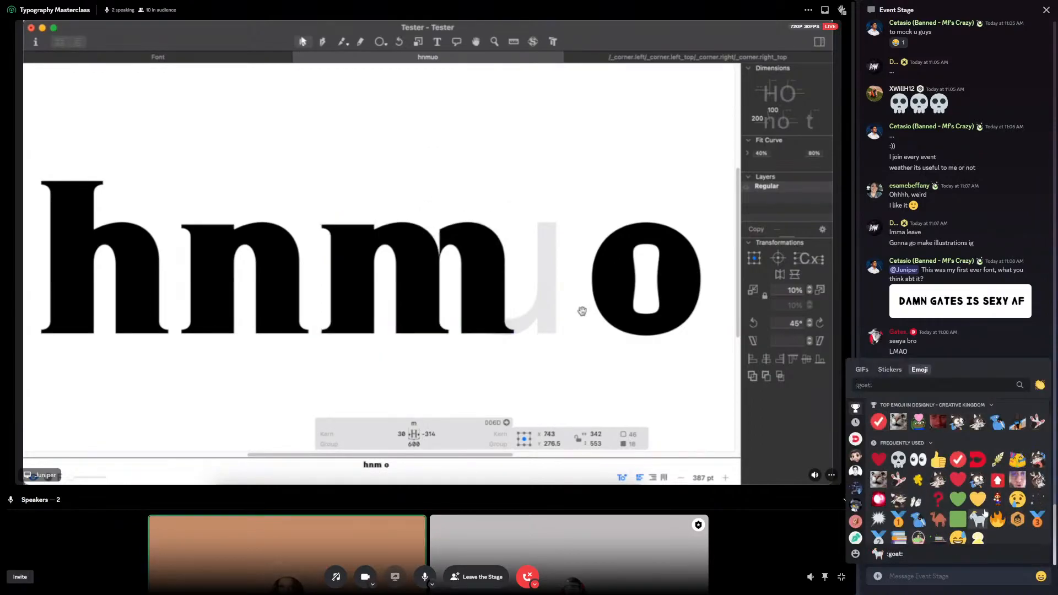
left_click(1037, 502)
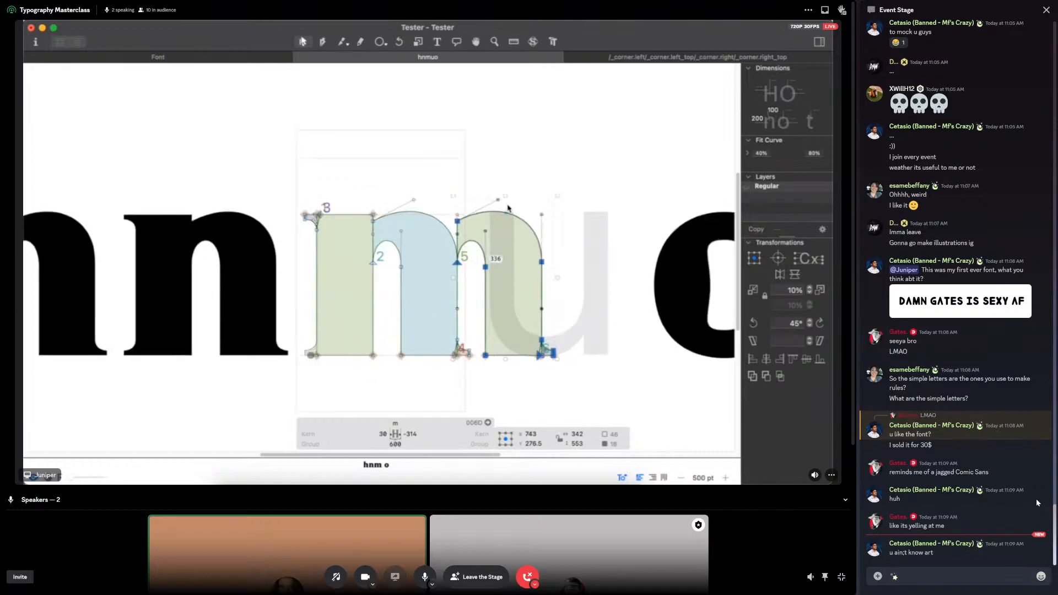
key("Return")
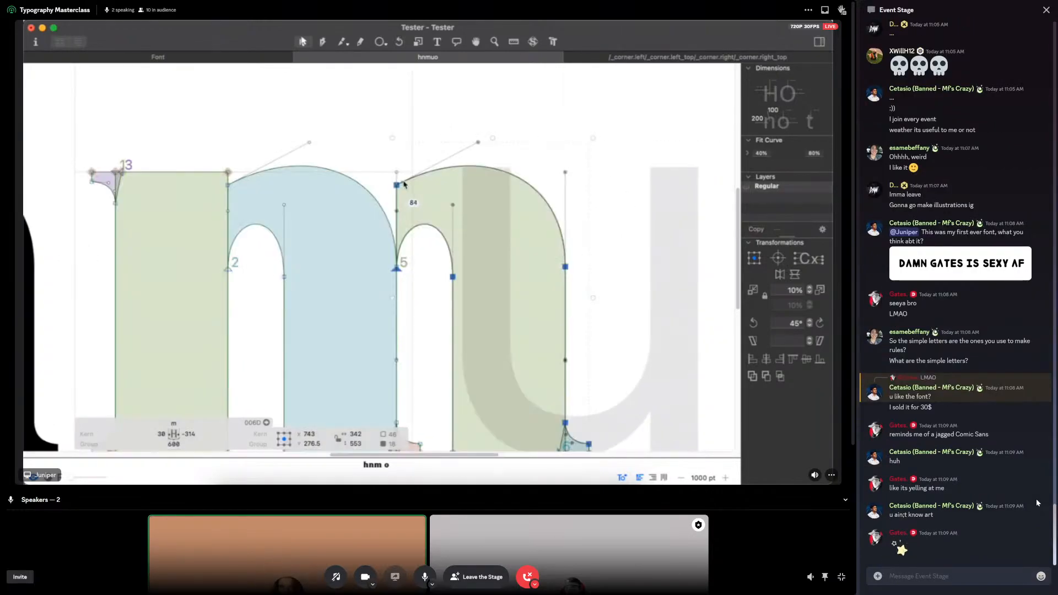
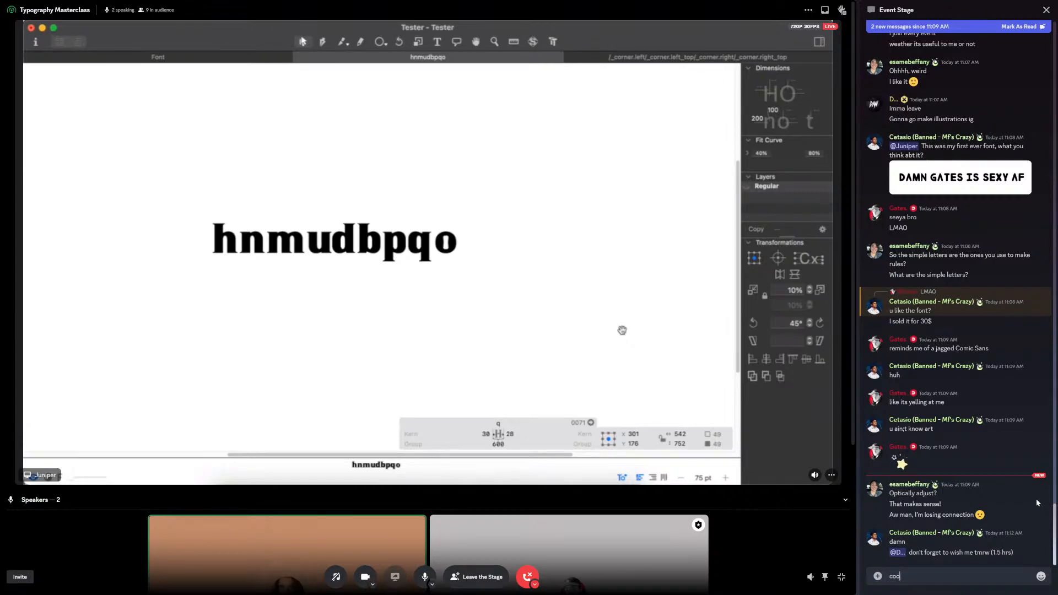
Step: Finish and send the message "cool!" in the Event Stage chat
type("l!")
key("Return")
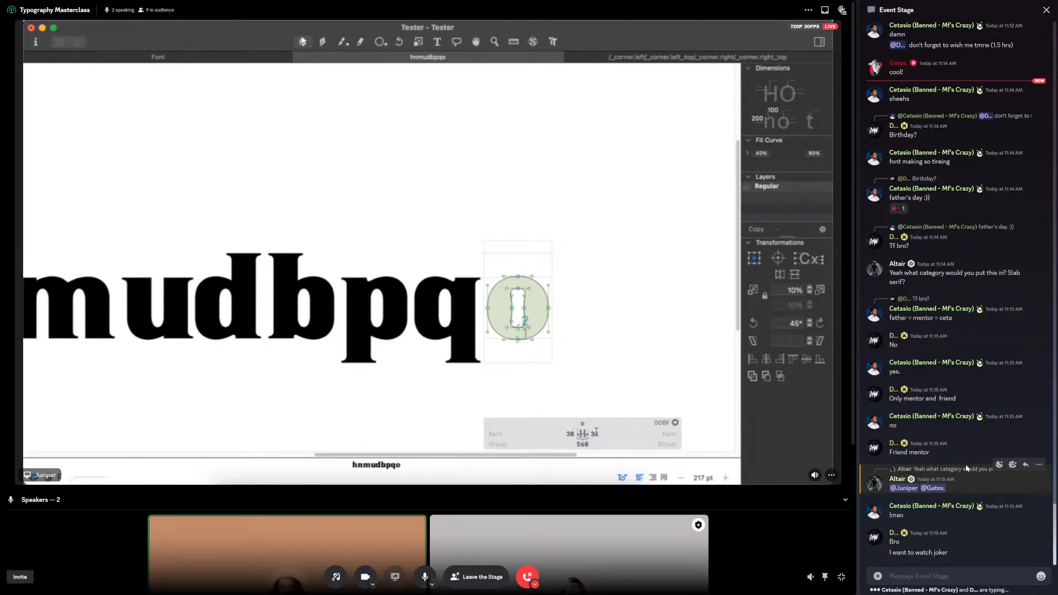
scroll(970, 438, "up", 1)
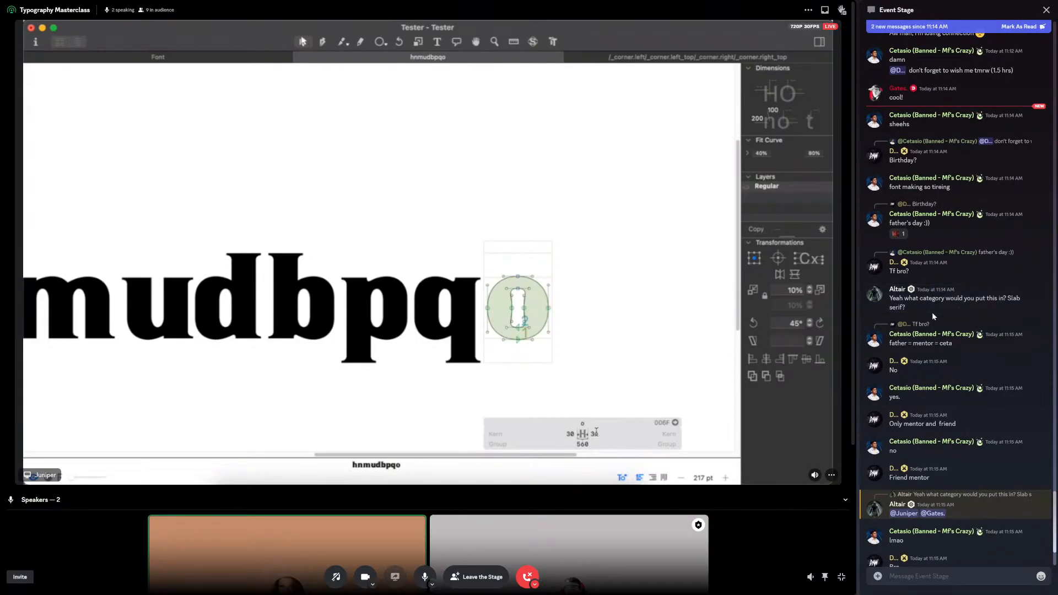
scroll(931, 312, "down", 3)
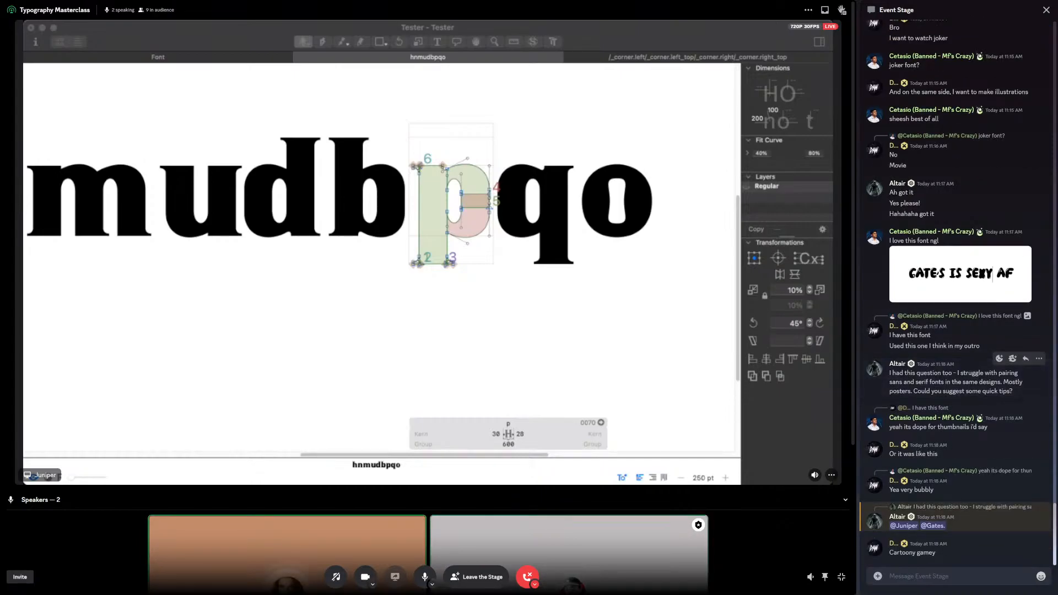
mouse_move(1005, 394)
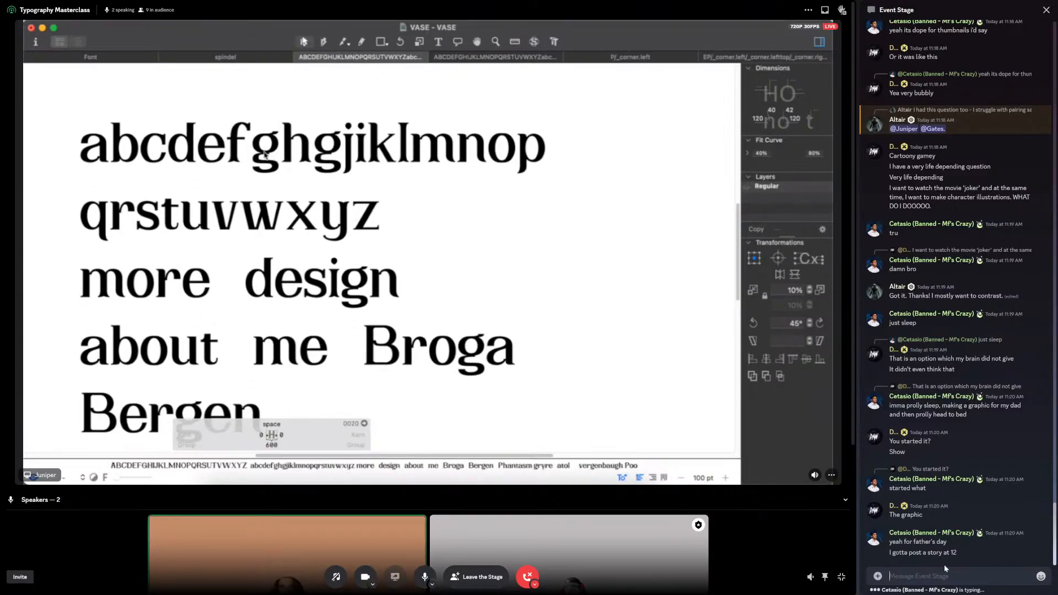
Step: Send the chat messages "i saw it without the yellow" and "i know what ur dad looks like"
left_click(945, 568)
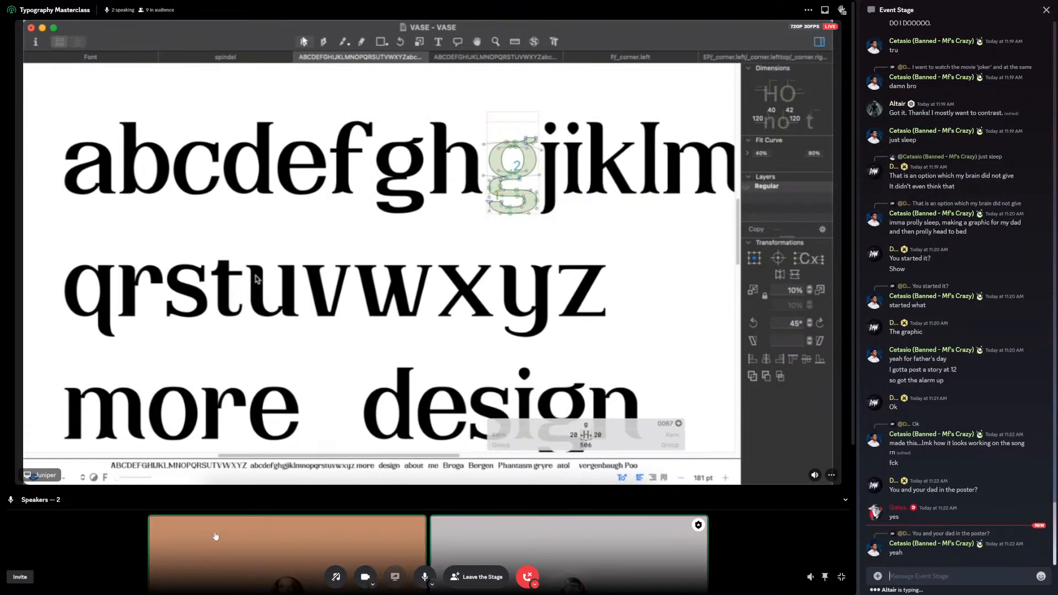
type("i saw it e")
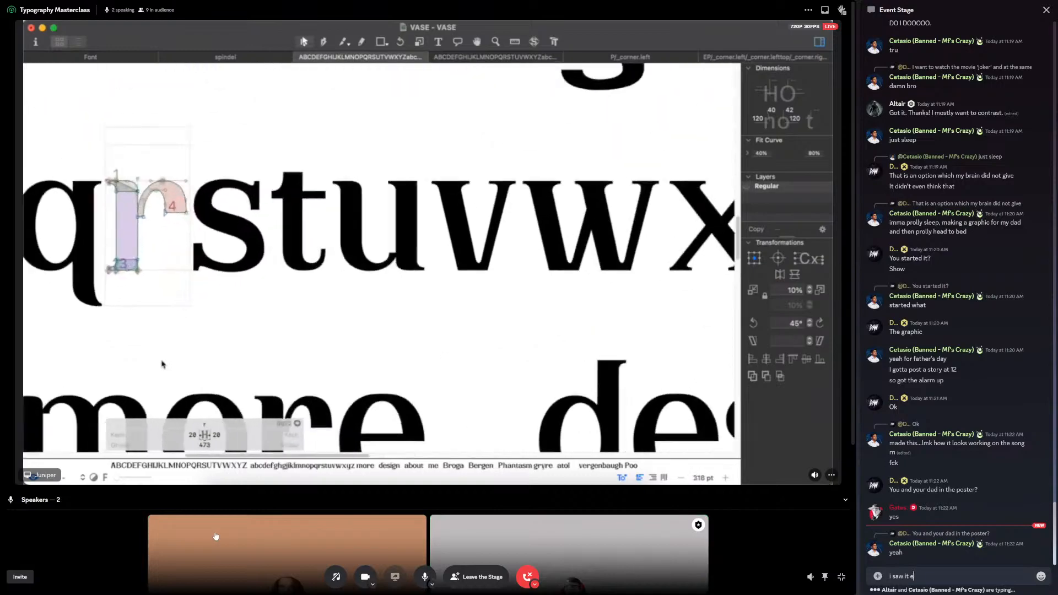
key("BackSpace")
type("without the")
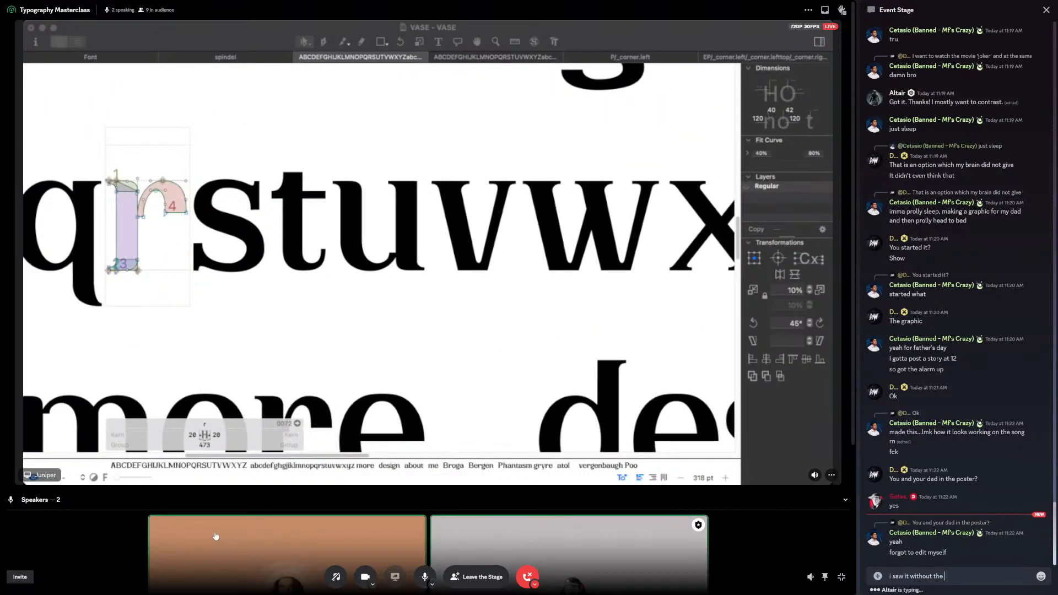
type(" yellow")
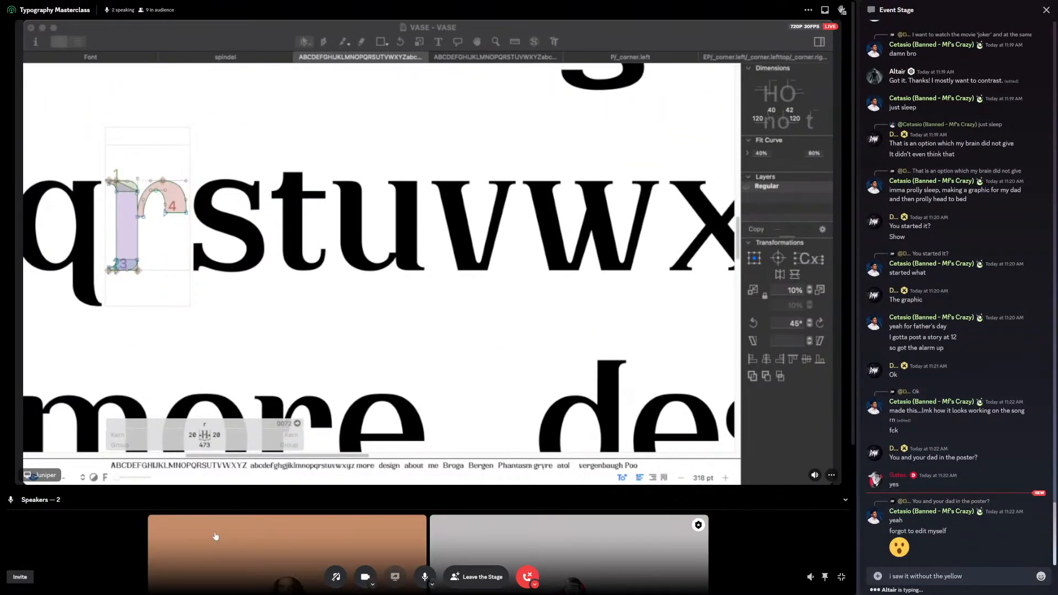
key("Return")
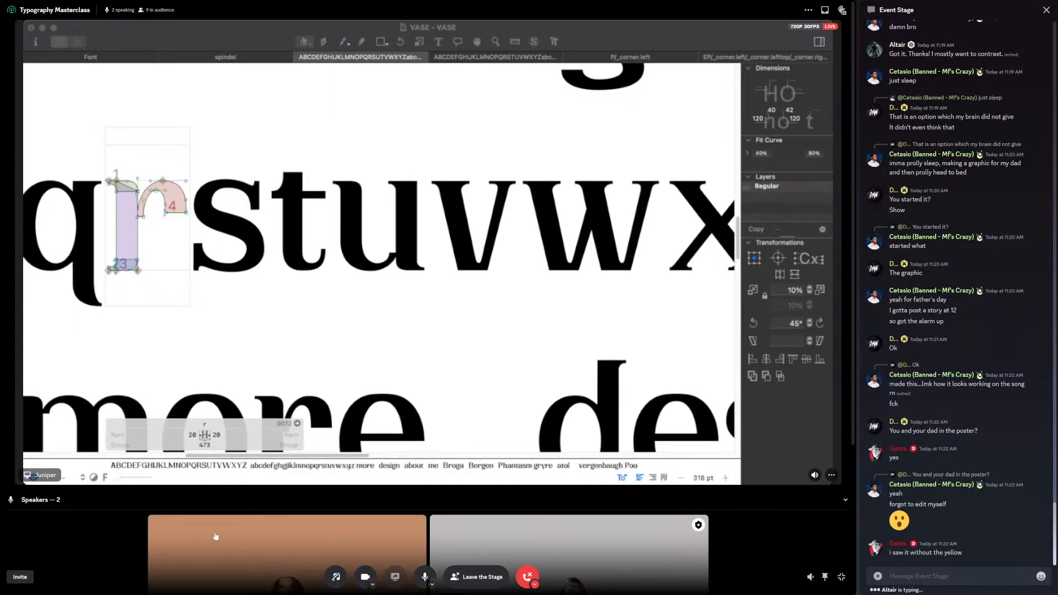
type("i know wha")
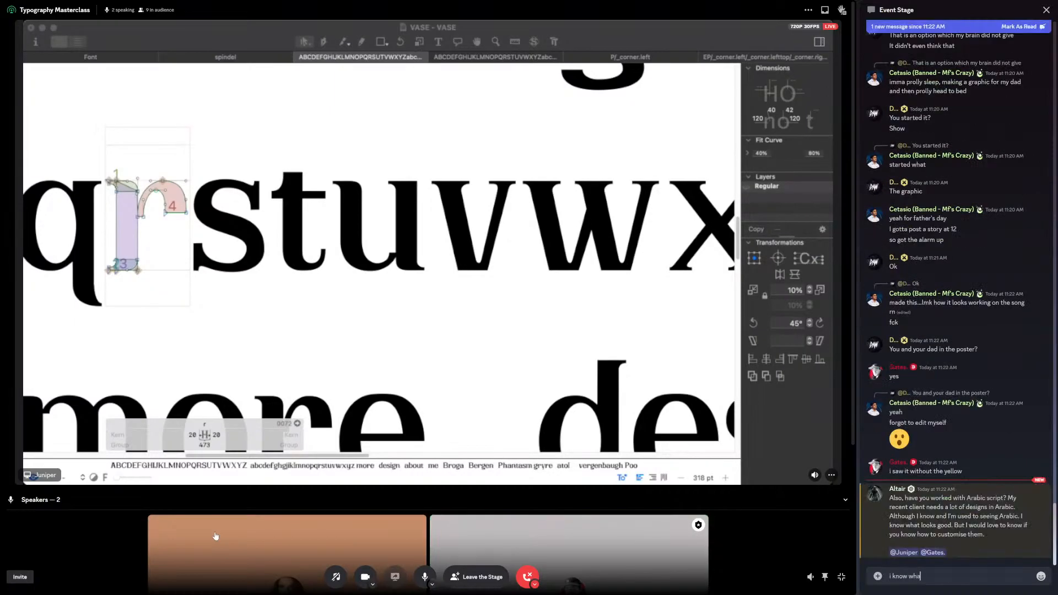
type("t ur dad looks like")
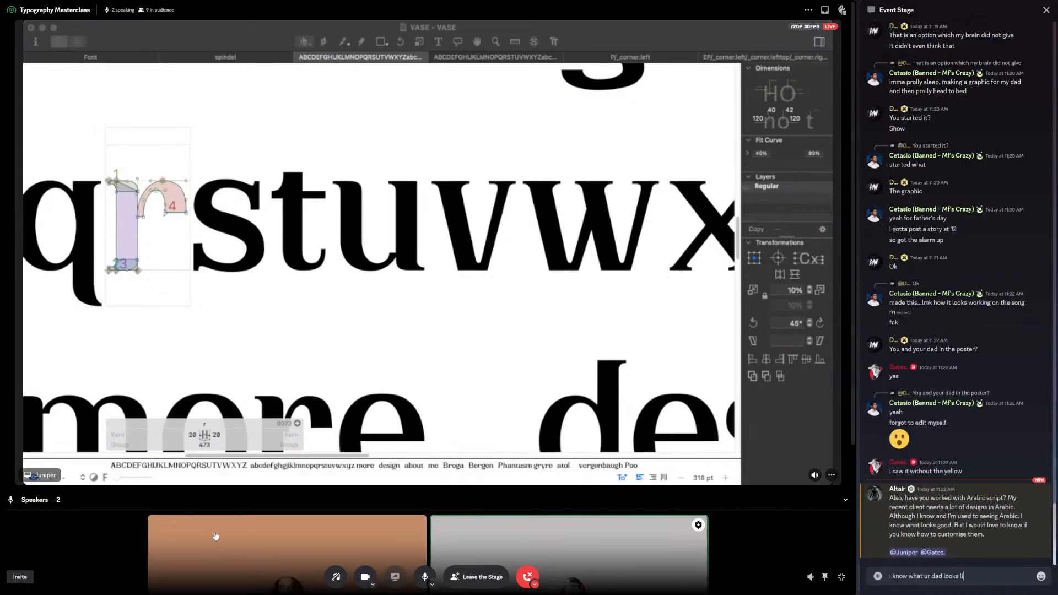
key("Return")
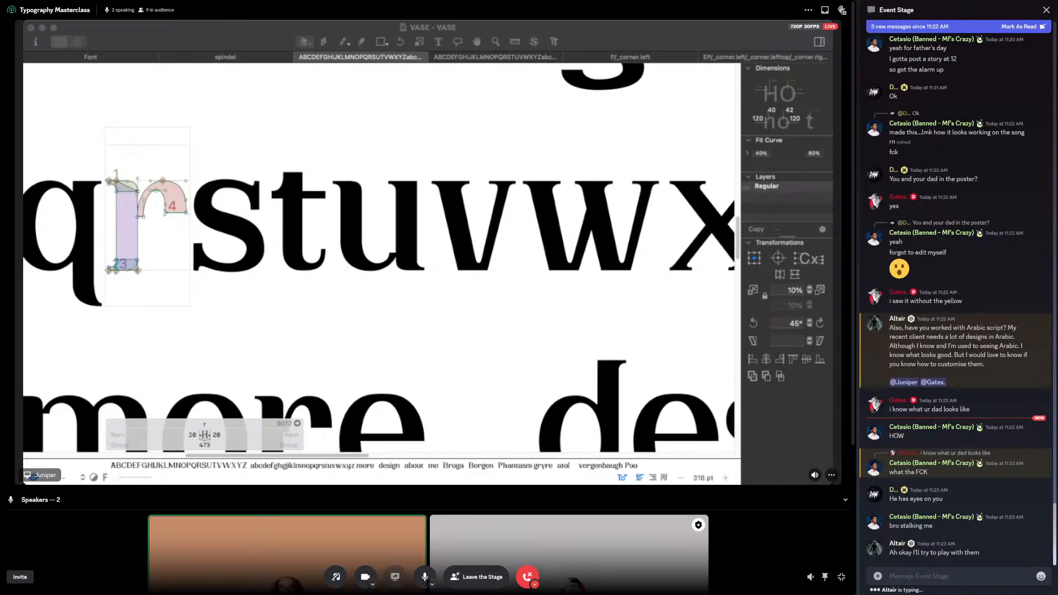
Step: Reply to the "what tha FCK" chat message with the copied image from the clipboard
right_click(977, 478)
left_click(985, 480)
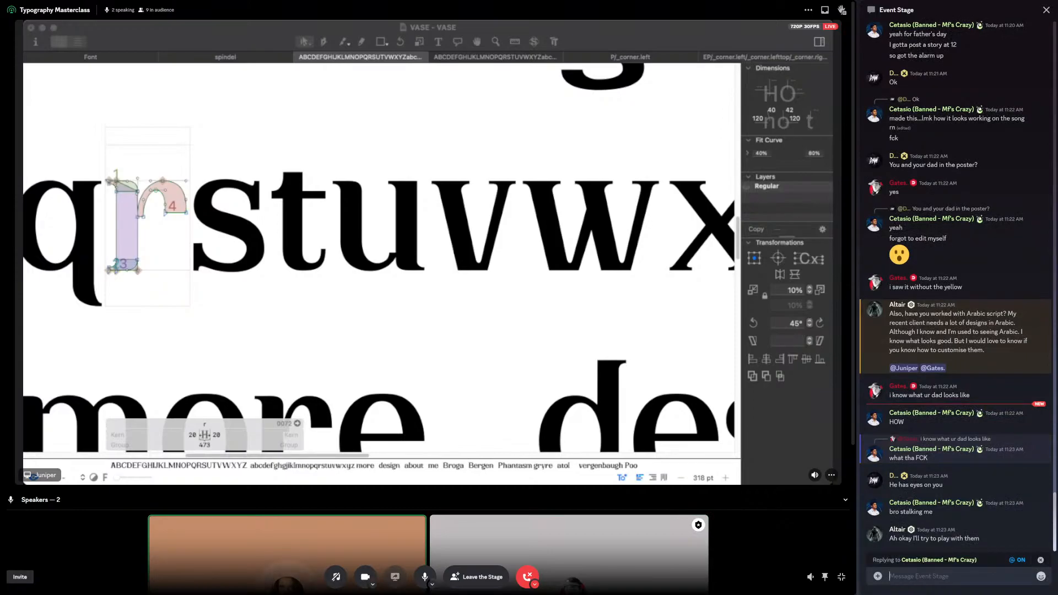
key("ctrl+v")
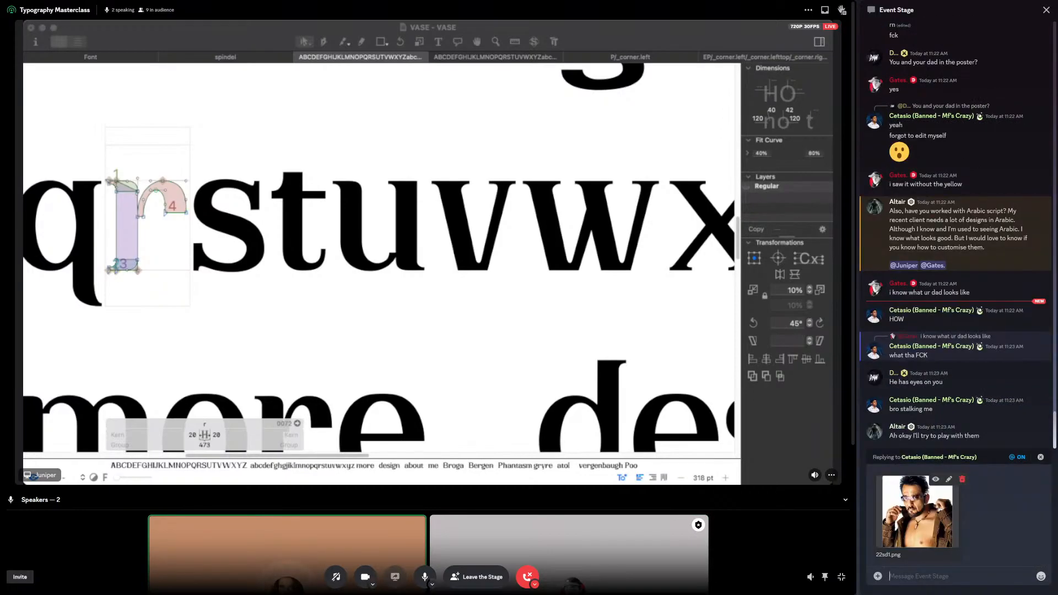
key("Return")
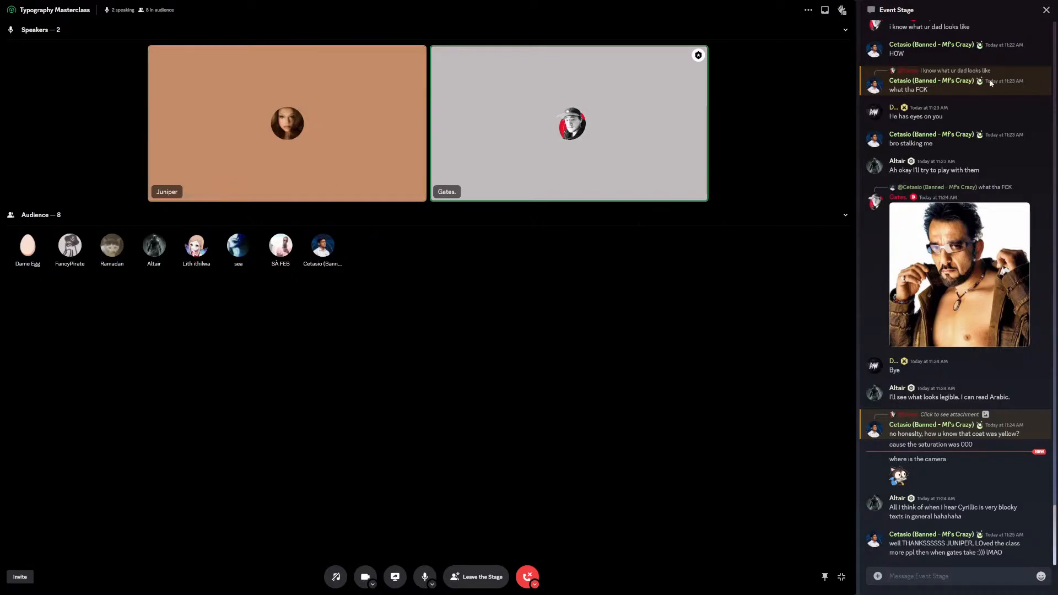
Step: Hide the Event Stage chat and reopen it at the latest messages
left_click(1047, 11)
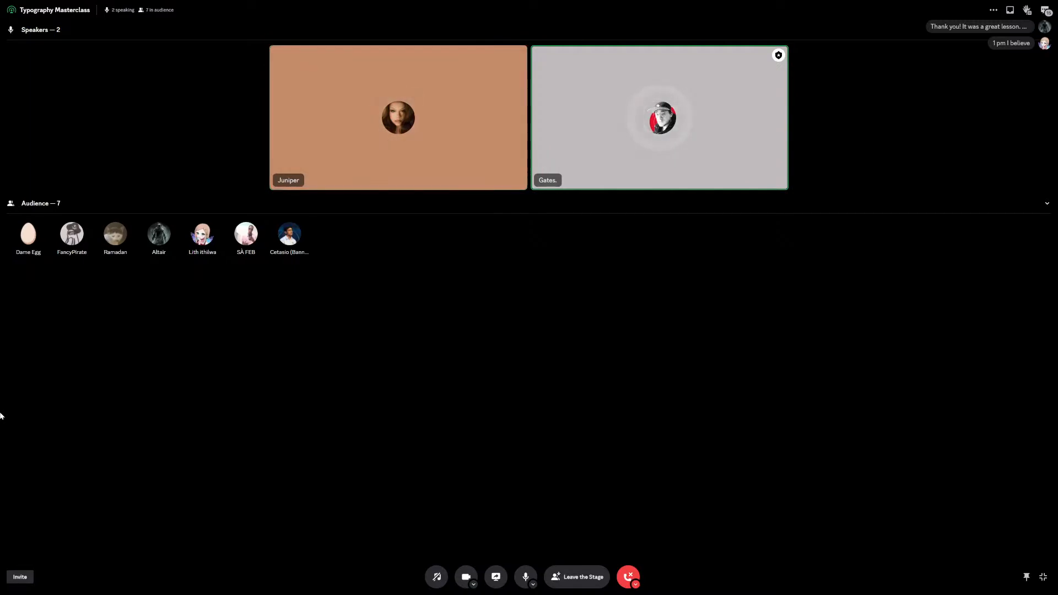
left_click(1045, 10)
scroll(971, 498, "down", 20)
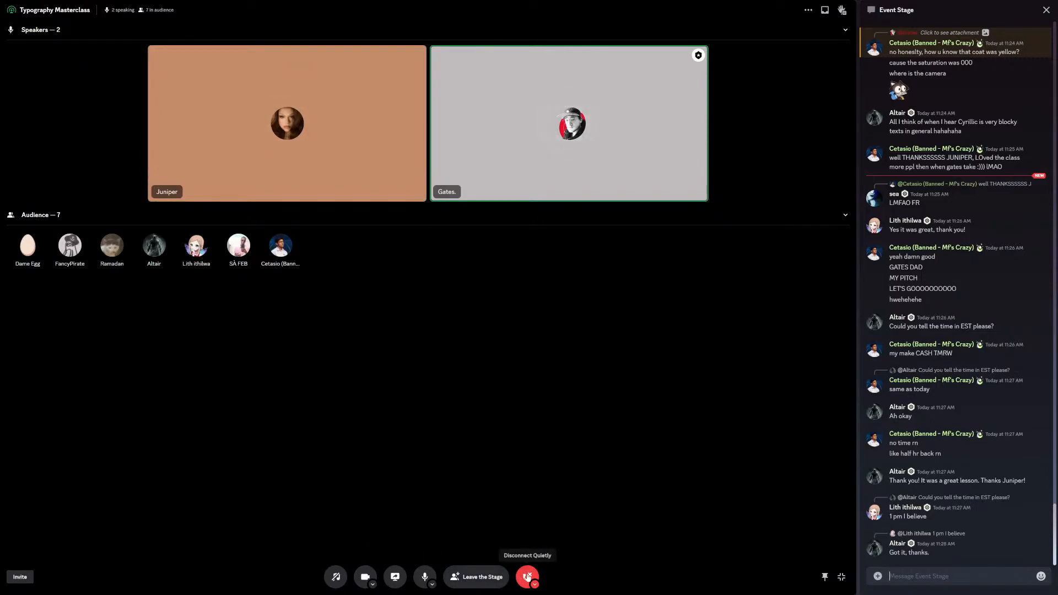
Step: Disconnect from the Typography Masterclass stage and confirm the exit
left_click(528, 577)
left_click(589, 342)
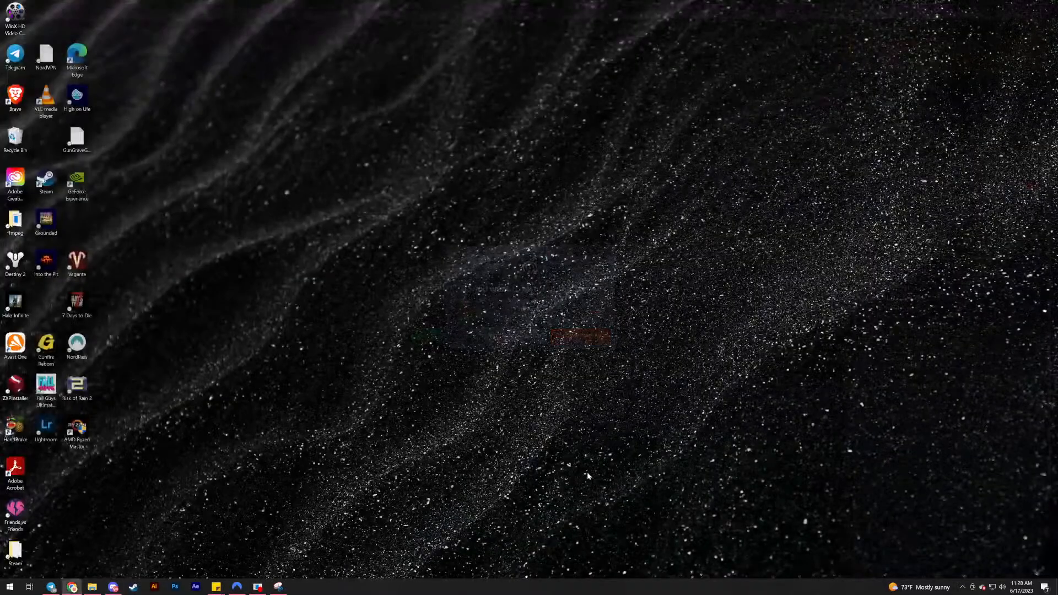